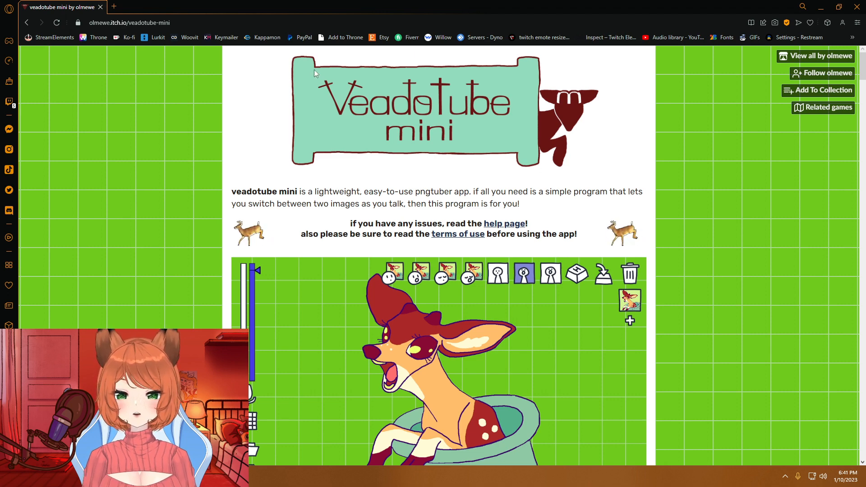
- Go from the veadotube mini page to its downloads list, skipping the optional payment
{"action": "scroll", "coordinate": [302, 297], "scroll_direction": "down", "scroll_amount": 2}
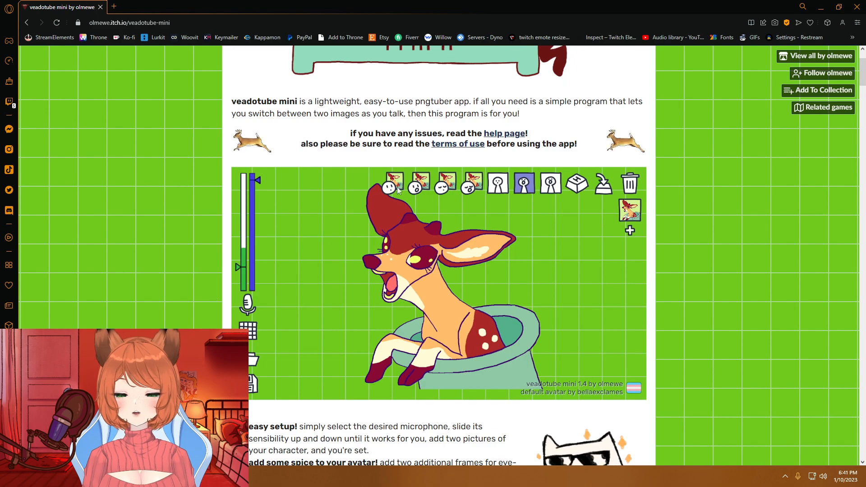
{"action": "scroll", "coordinate": [362, 218], "scroll_direction": "down", "scroll_amount": 5}
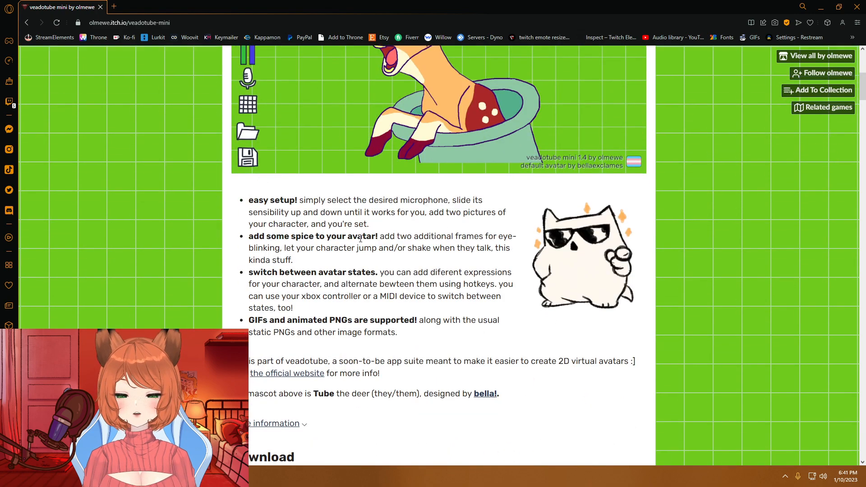
{"action": "scroll", "coordinate": [407, 247], "scroll_direction": "down", "scroll_amount": 3}
{"action": "scroll", "coordinate": [242, 136], "scroll_direction": "up", "scroll_amount": 10}
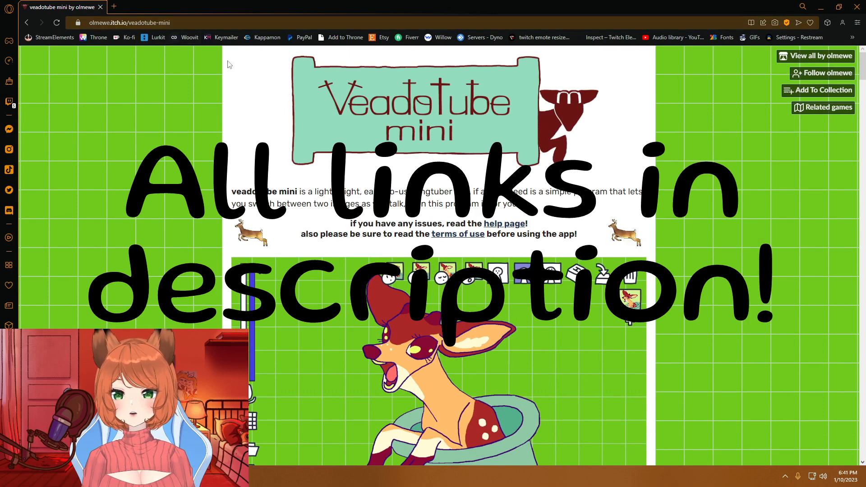
{"action": "scroll", "coordinate": [241, 129], "scroll_direction": "down", "scroll_amount": 1}
{"action": "scroll", "coordinate": [240, 128], "scroll_direction": "down", "scroll_amount": 10}
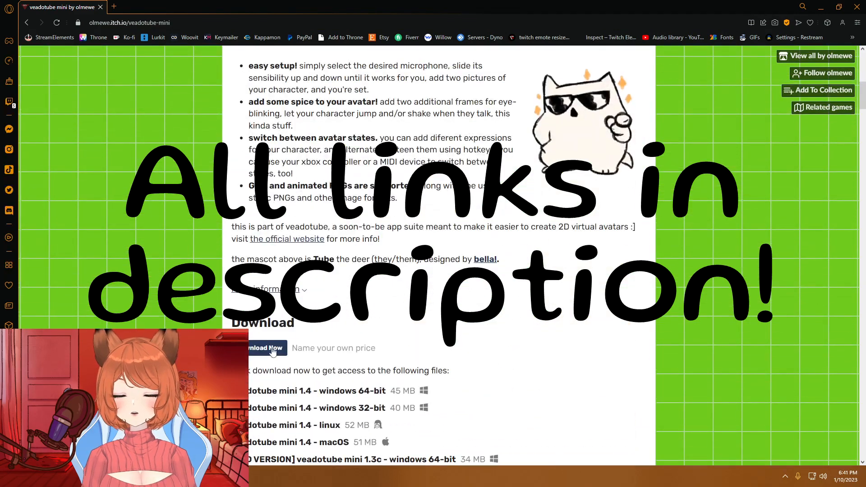
{"action": "left_click", "coordinate": [267, 349]}
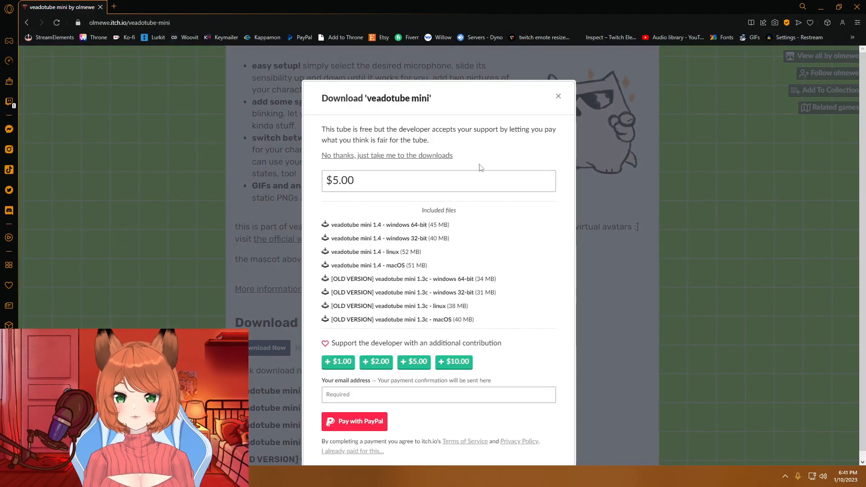
{"action": "left_click", "coordinate": [236, 174]}
{"action": "left_click", "coordinate": [273, 345]}
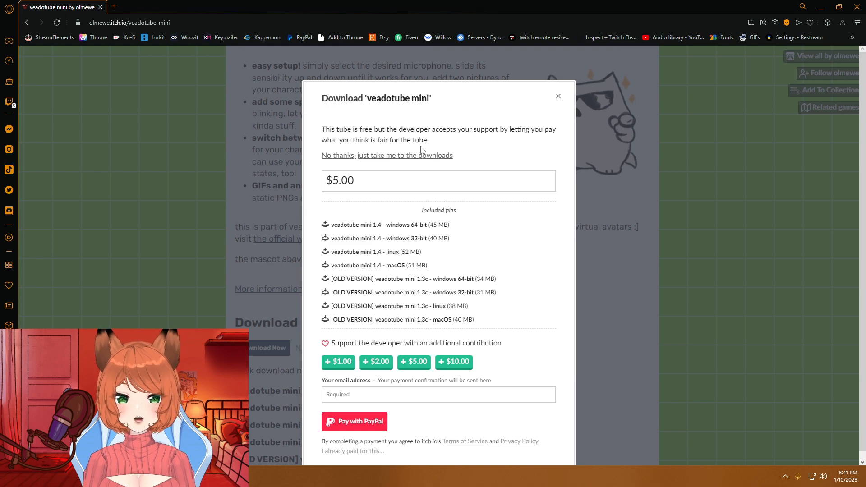
{"action": "left_click", "coordinate": [436, 155]}
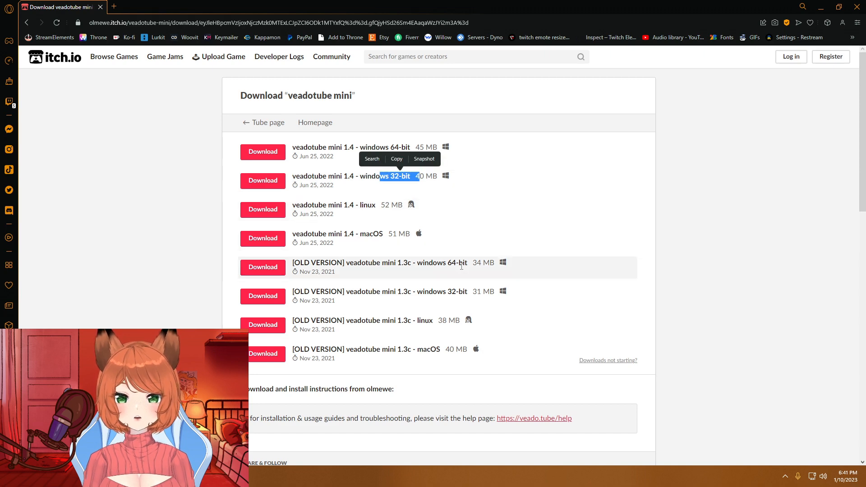
- Close the browser and launch the veadotube mini application from the veadotube mini folder inside Commissions
{"action": "left_click", "coordinate": [581, 197]}
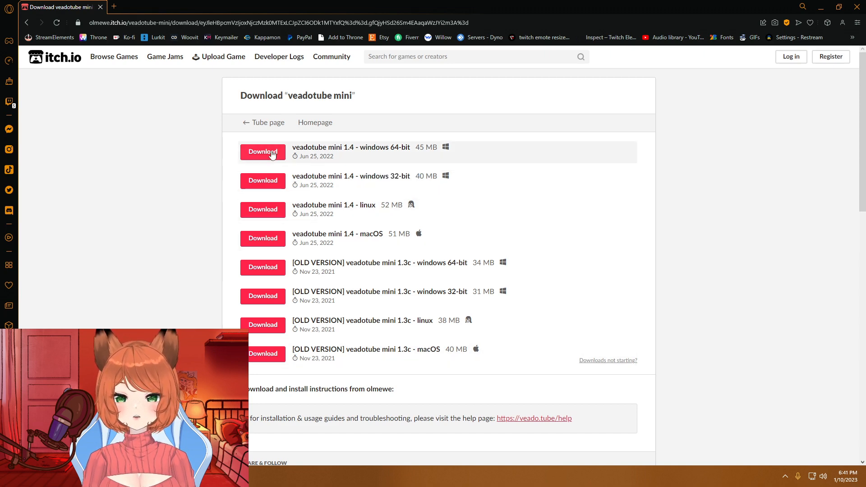
{"action": "left_click", "coordinate": [857, 7]}
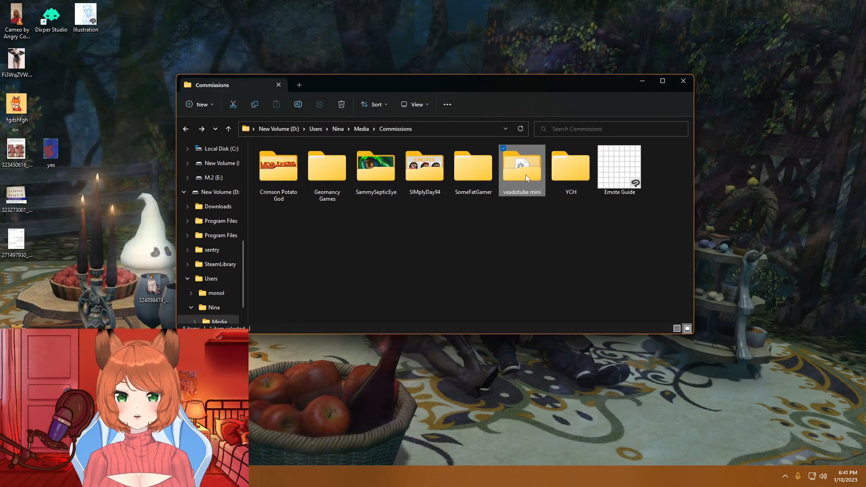
{"action": "double_click", "coordinate": [527, 174]}
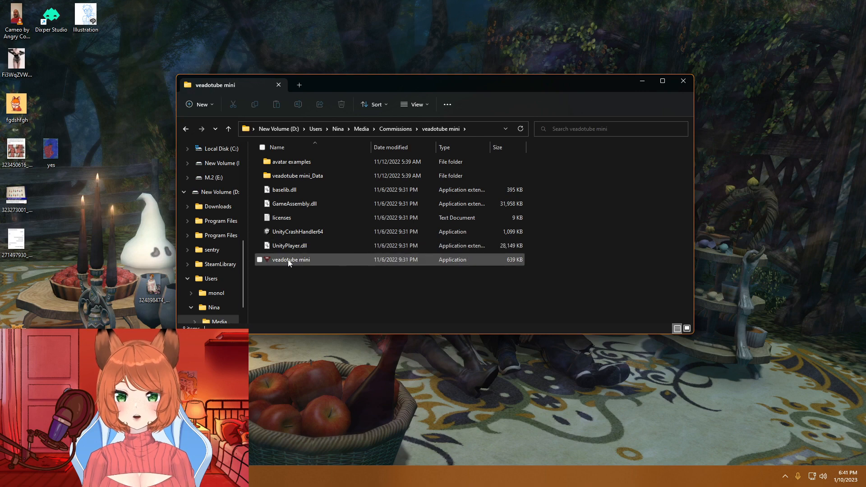
{"action": "double_click", "coordinate": [343, 260]}
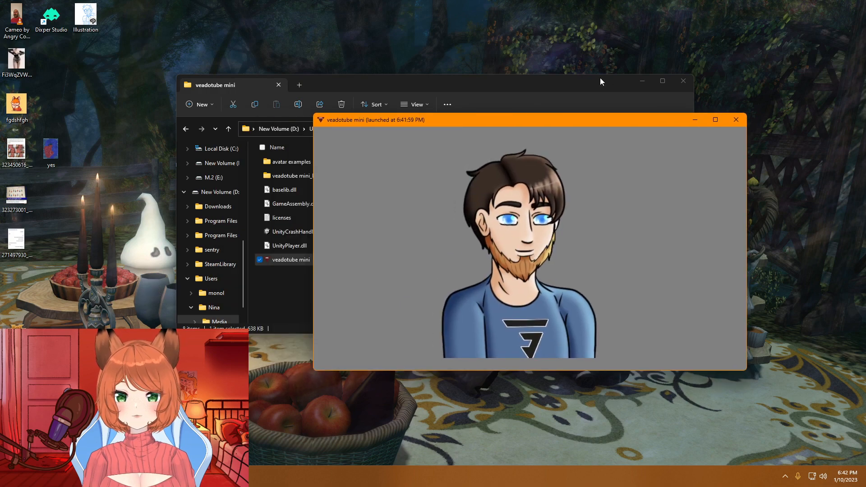
- Minimize the file explorer window and reposition the veadotube mini window and the New folder icon on the desktop
{"action": "left_click", "coordinate": [600, 81]}
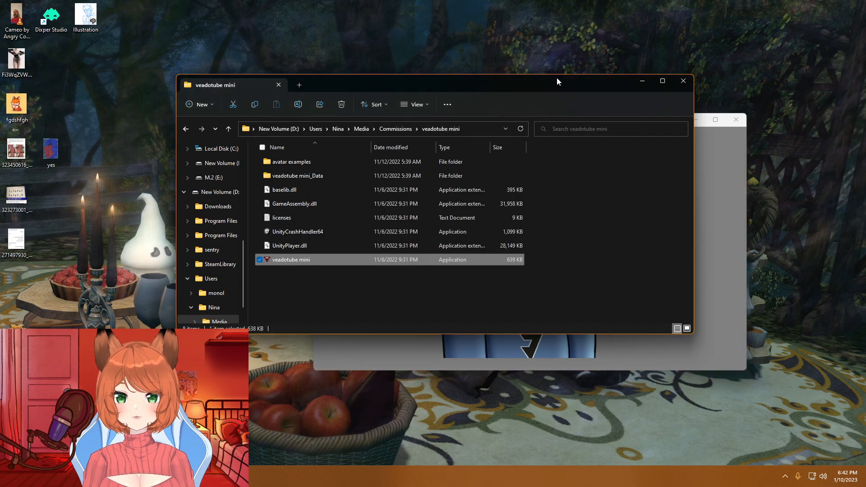
{"action": "left_click", "coordinate": [642, 81]}
{"action": "left_click_drag", "start_coordinate": [480, 122], "coordinate": [424, 108]}
{"action": "left_click_drag", "start_coordinate": [189, 149], "coordinate": [194, 110]}
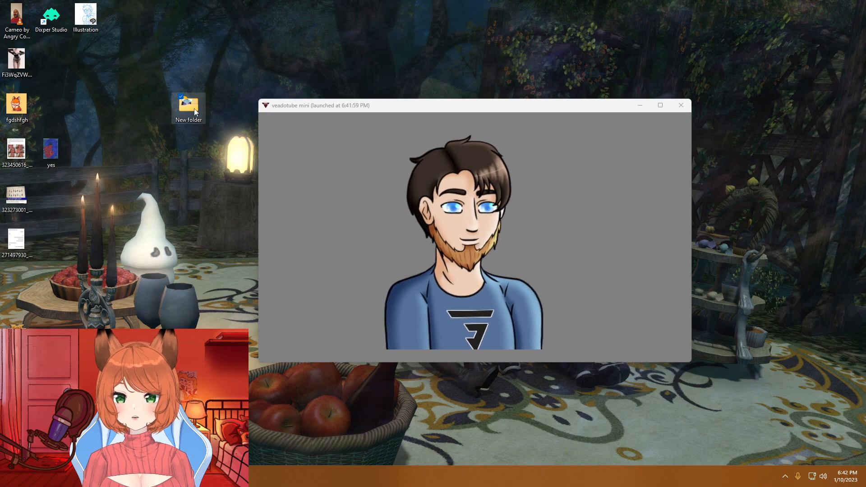
- Open New folder on the desktop and look through the avatar images 1.1 to 2.3
{"action": "double_click", "coordinate": [195, 111]}
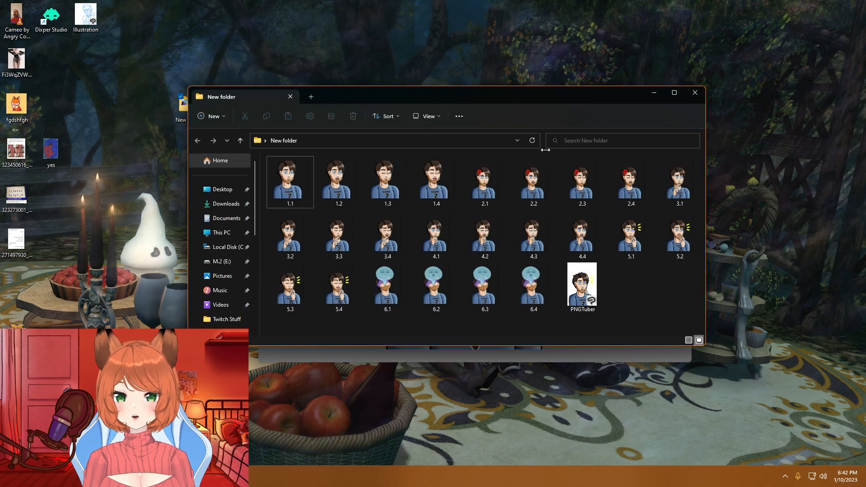
{"action": "left_click", "coordinate": [288, 185]}
{"action": "left_click", "coordinate": [335, 189]}
{"action": "left_click", "coordinate": [389, 194]}
{"action": "left_click", "coordinate": [435, 198]}
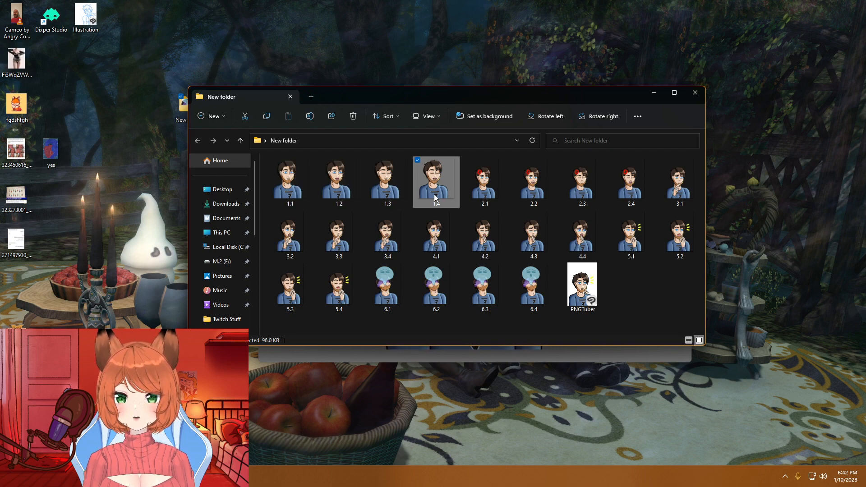
{"action": "left_click", "coordinate": [494, 185]}
{"action": "left_click", "coordinate": [524, 185]}
{"action": "left_click", "coordinate": [585, 190]}
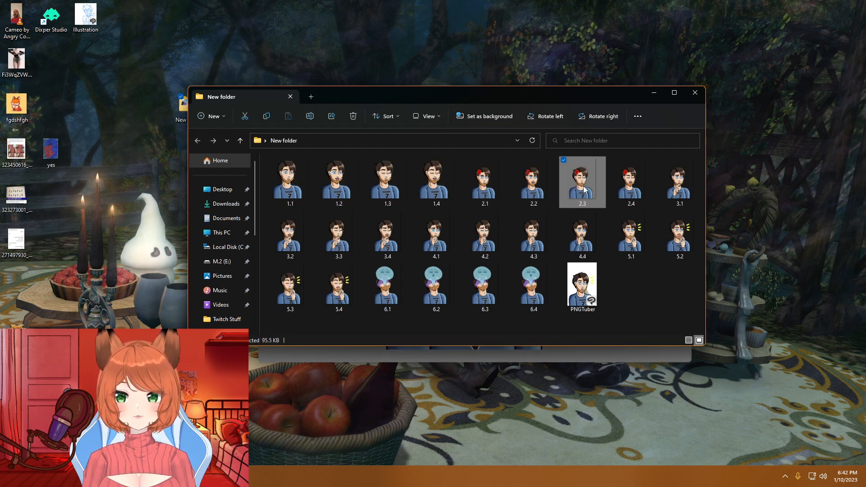
- Examine the avatar images 1.1 to 1.4 and 2.1 to 2.4 one by one and minimize the folder window
{"action": "left_click", "coordinate": [285, 186]}
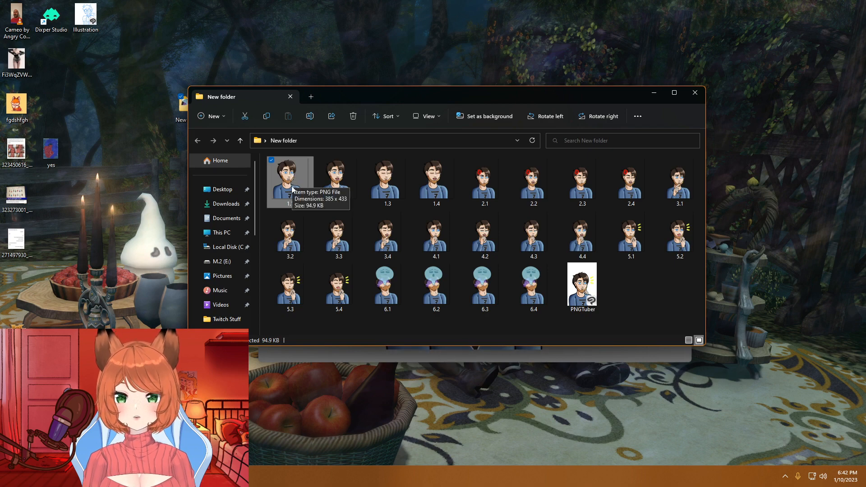
{"action": "left_click", "coordinate": [330, 185]}
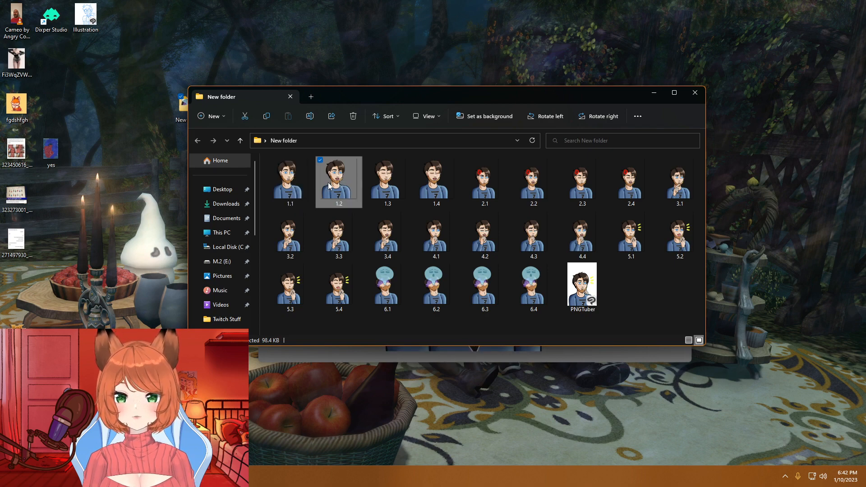
{"action": "left_click", "coordinate": [393, 190]}
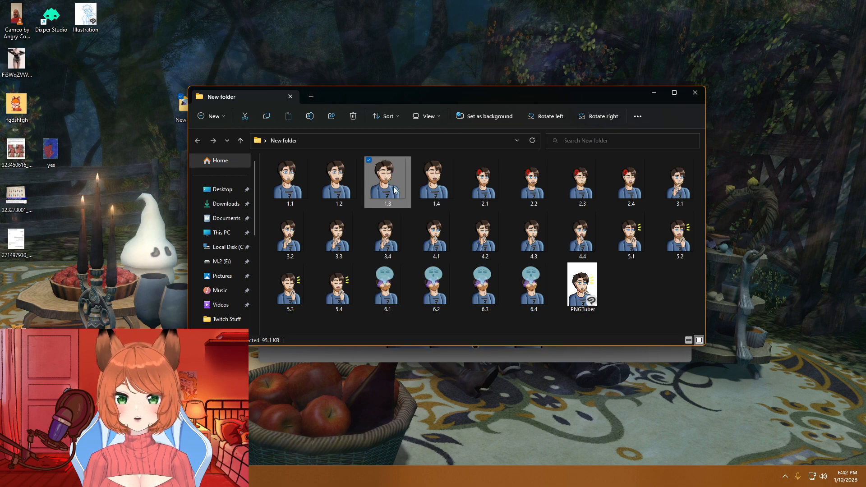
{"action": "left_click", "coordinate": [443, 180]}
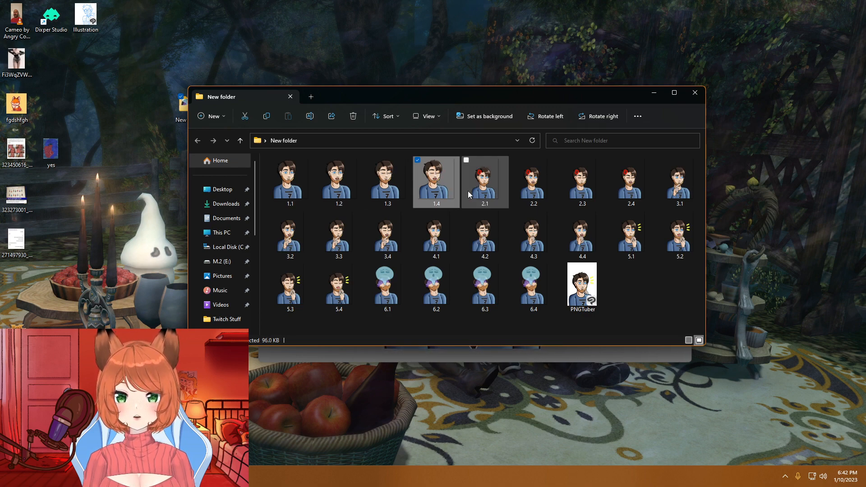
{"action": "left_click", "coordinate": [492, 195]}
{"action": "left_click", "coordinate": [537, 194]}
{"action": "left_click", "coordinate": [598, 193]}
{"action": "left_click", "coordinate": [636, 196]}
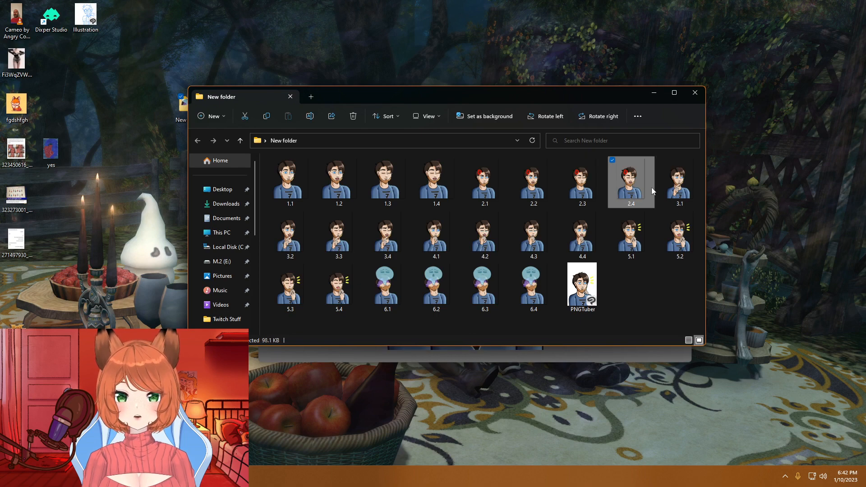
{"action": "left_click", "coordinate": [653, 92]}
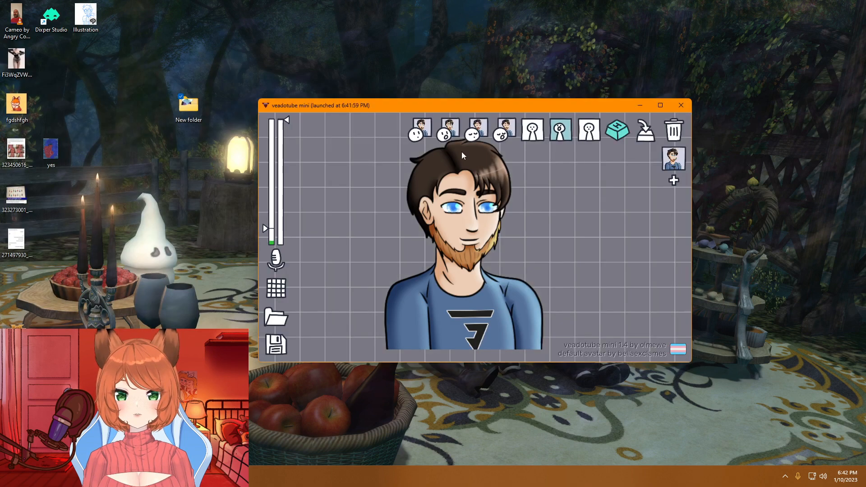
- Adjust the microphone volume threshold and choose Microphone (Yeti X WoW Edition) as the microphone device
{"action": "left_click_drag", "start_coordinate": [393, 109], "coordinate": [359, 112]}
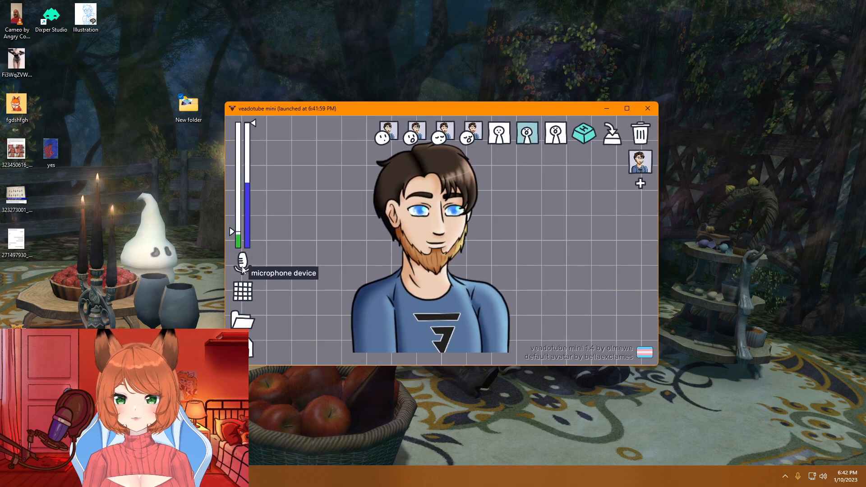
{"action": "left_click_drag", "start_coordinate": [232, 232], "coordinate": [231, 215]}
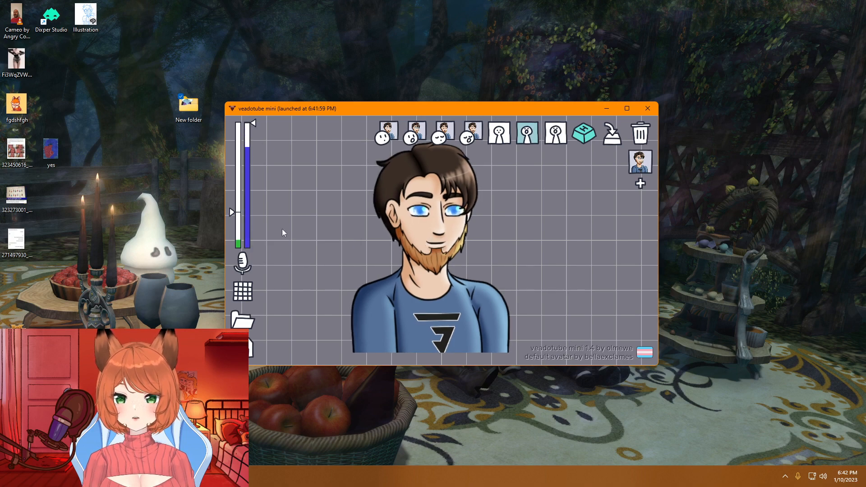
{"action": "left_click_drag", "start_coordinate": [232, 212], "coordinate": [232, 228]}
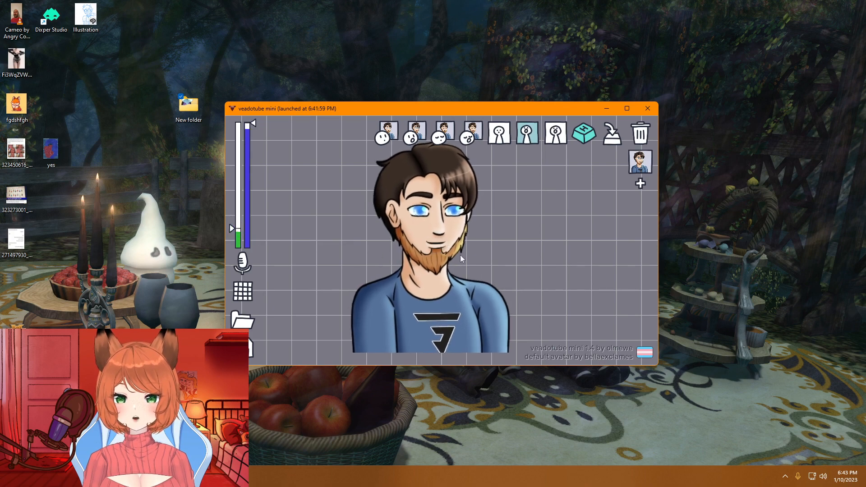
{"action": "left_click", "coordinate": [242, 266]}
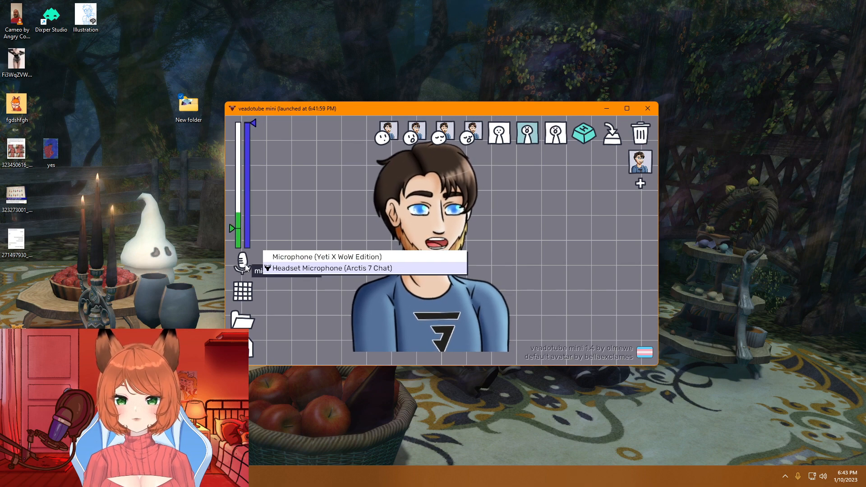
{"action": "left_click", "coordinate": [293, 259]}
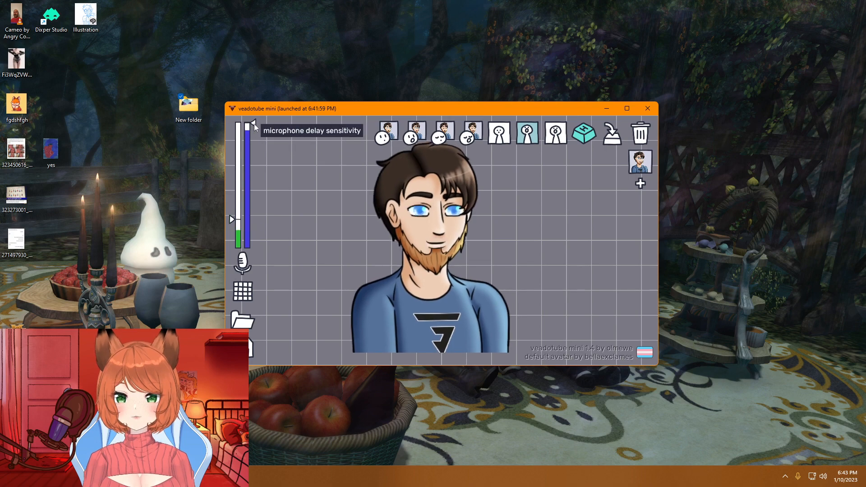
- Cycle the background colour through blue and back to grey, and switch the image mode to sharp and back to smooth
{"action": "left_click", "coordinate": [242, 291]}
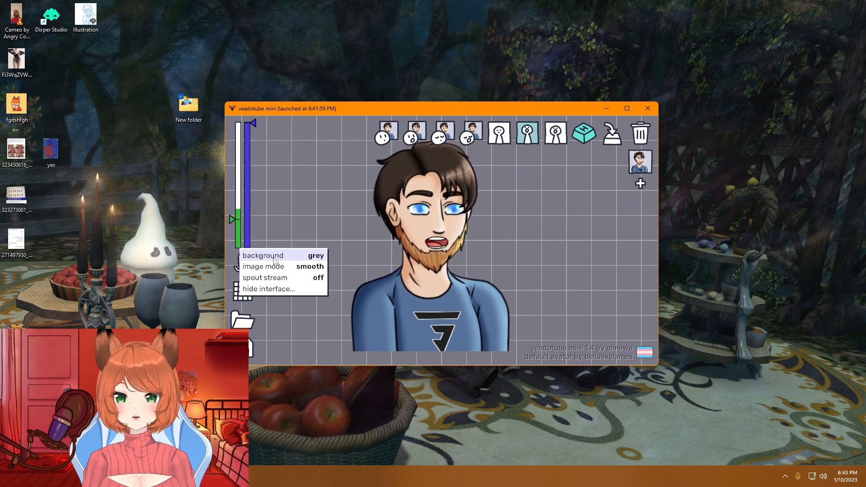
{"action": "left_click", "coordinate": [278, 260]}
{"action": "left_click", "coordinate": [278, 261]}
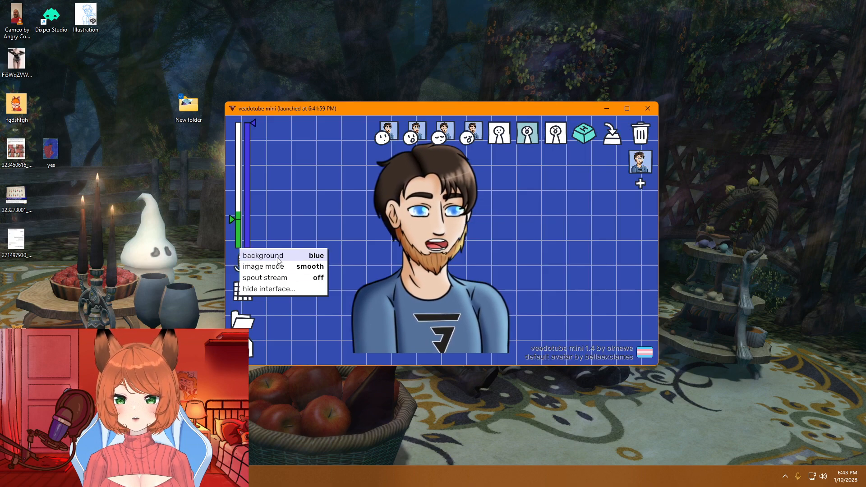
{"action": "left_click", "coordinate": [278, 260]}
{"action": "left_click", "coordinate": [277, 260]}
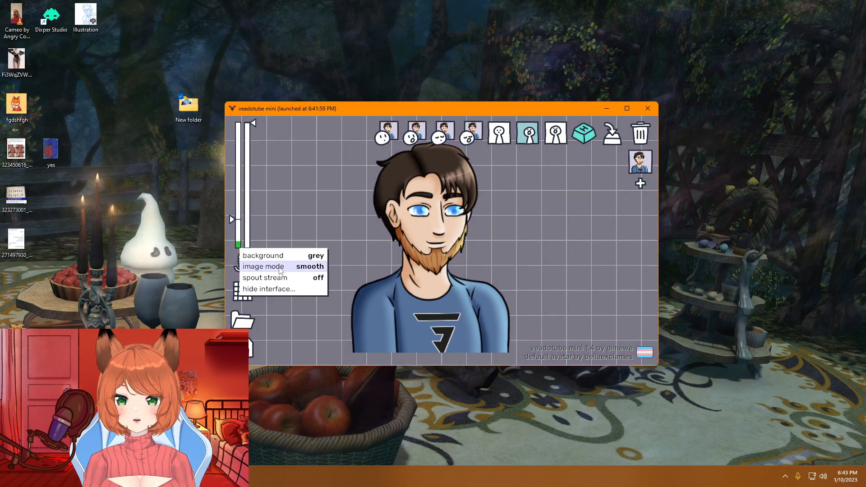
{"action": "left_click", "coordinate": [283, 268]}
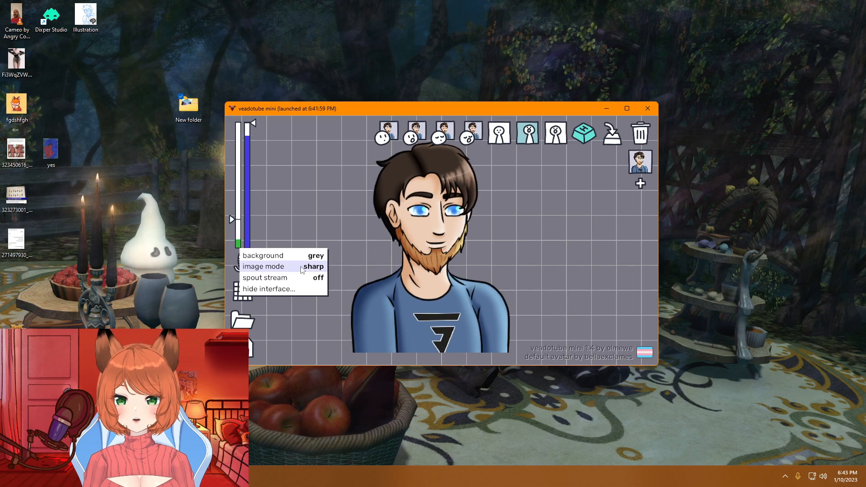
{"action": "left_click", "coordinate": [302, 270]}
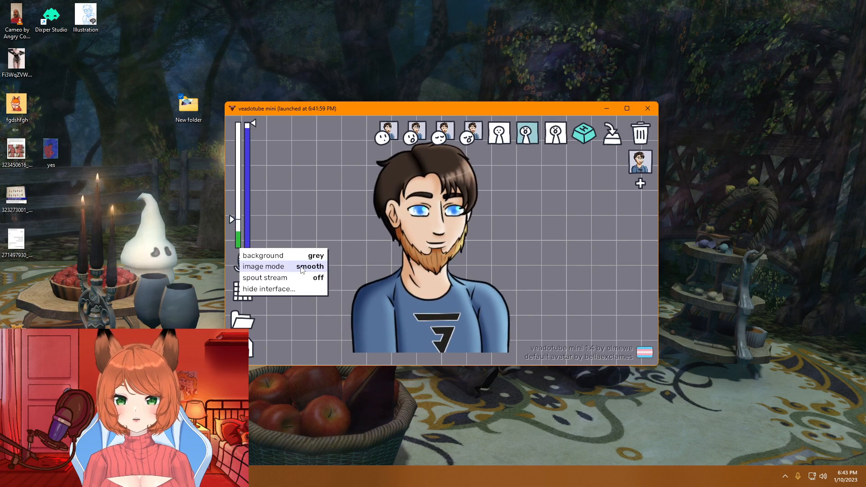
- Hide the interface to show only the avatar, and display the interface again
{"action": "left_click", "coordinate": [273, 282]}
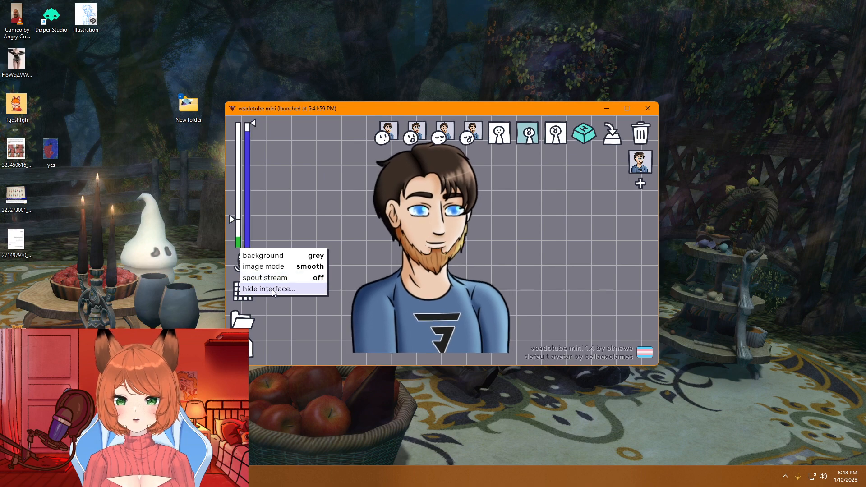
{"action": "left_click", "coordinate": [272, 289]}
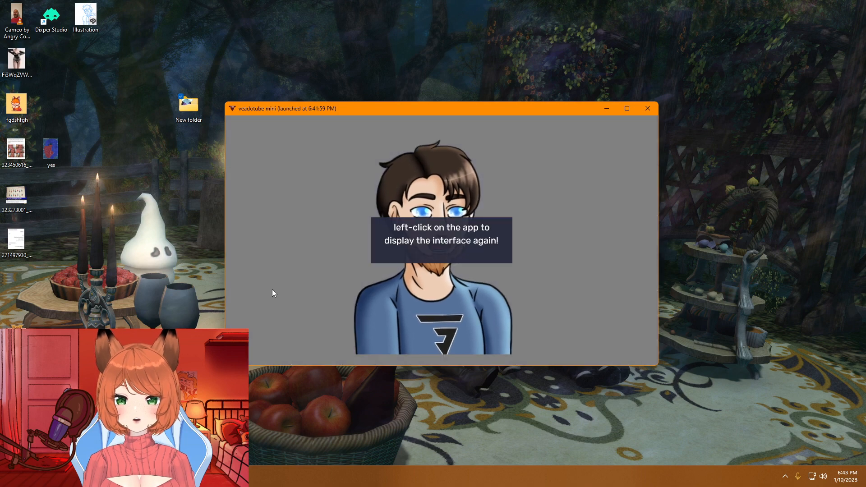
{"action": "left_click", "coordinate": [334, 259]}
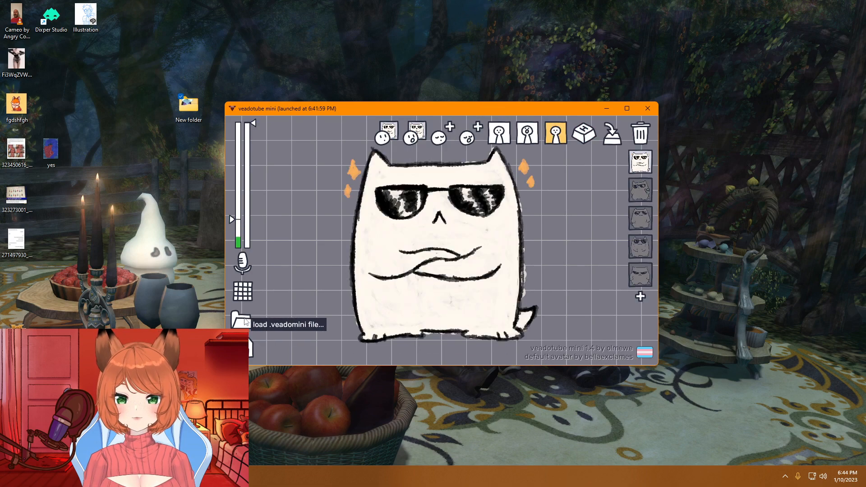
- Load the example avatar snart.veadomini from the avatar examples folder inside the veadotube mini folder
{"action": "left_click", "coordinate": [240, 322]}
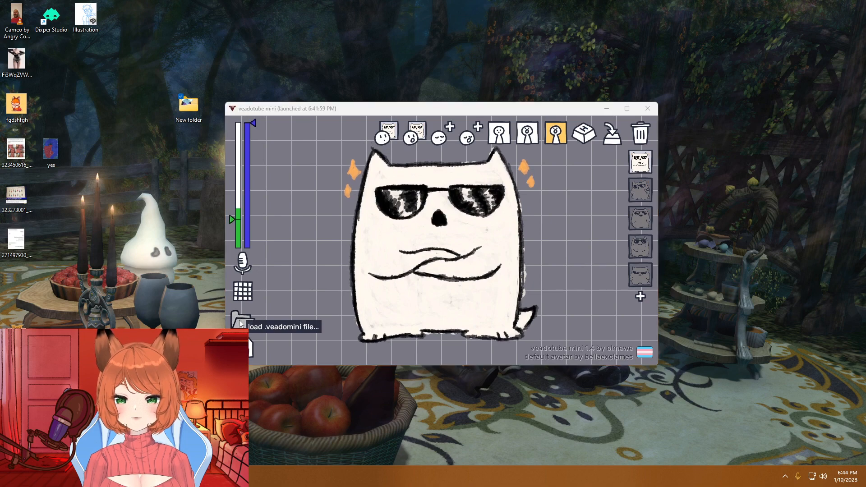
{"action": "left_click", "coordinate": [183, 26]}
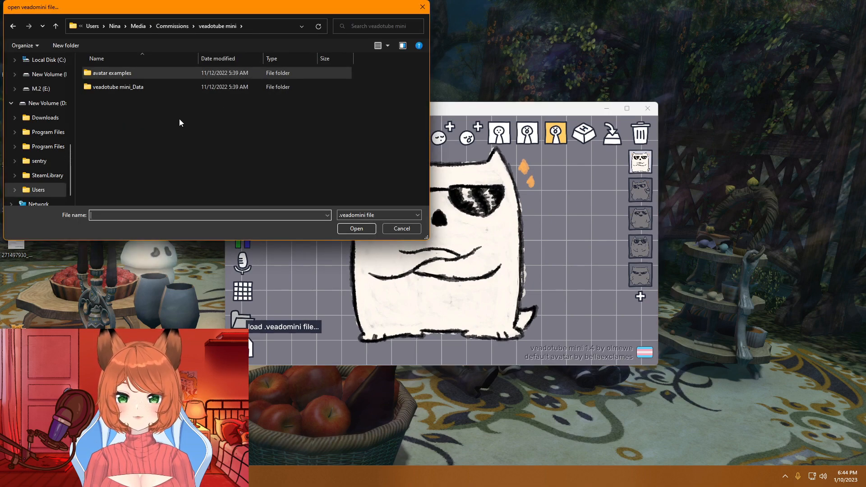
{"action": "left_click", "coordinate": [171, 27]}
{"action": "double_click", "coordinate": [359, 74]}
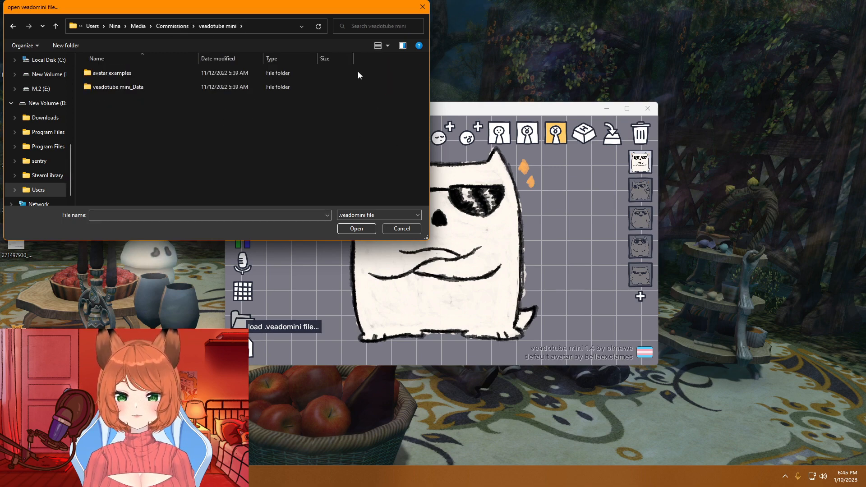
{"action": "double_click", "coordinate": [142, 72]}
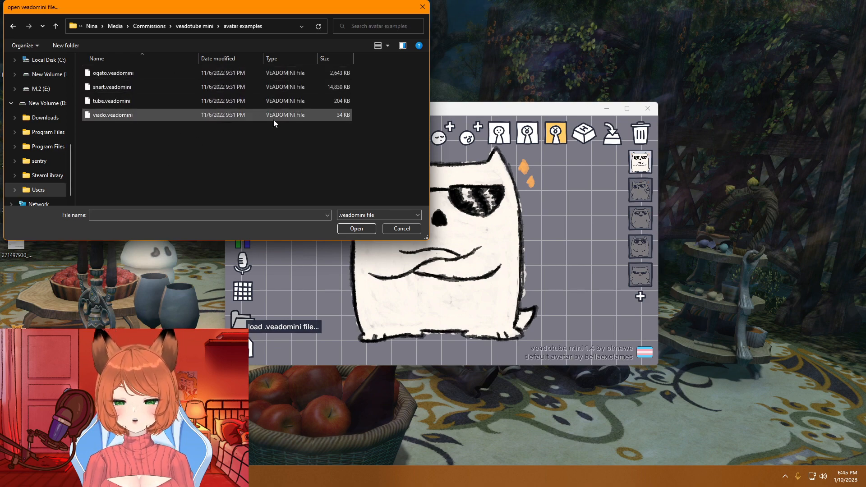
{"action": "left_click_drag", "start_coordinate": [284, 18], "coordinate": [718, 20]}
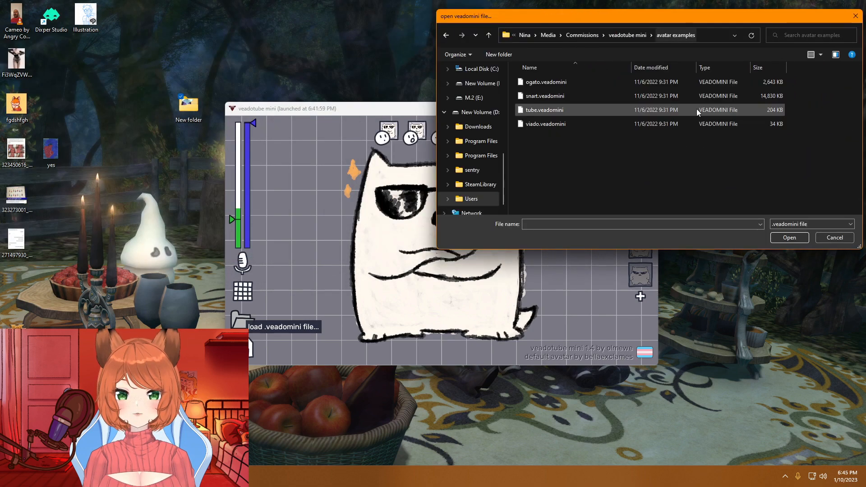
{"action": "left_click", "coordinate": [621, 100]}
{"action": "left_click", "coordinate": [799, 237]}
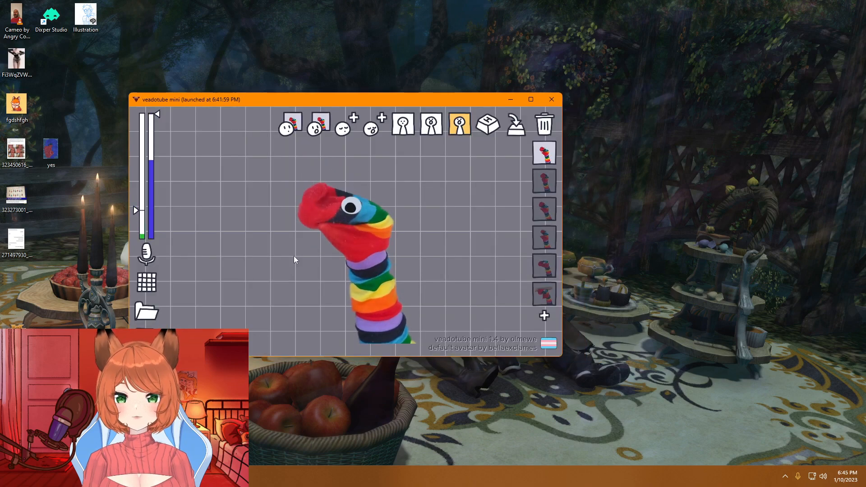
- Load the example avatar tube.veadomini, followed by the example avatar viado.veadomini
{"action": "left_click", "coordinate": [156, 316]}
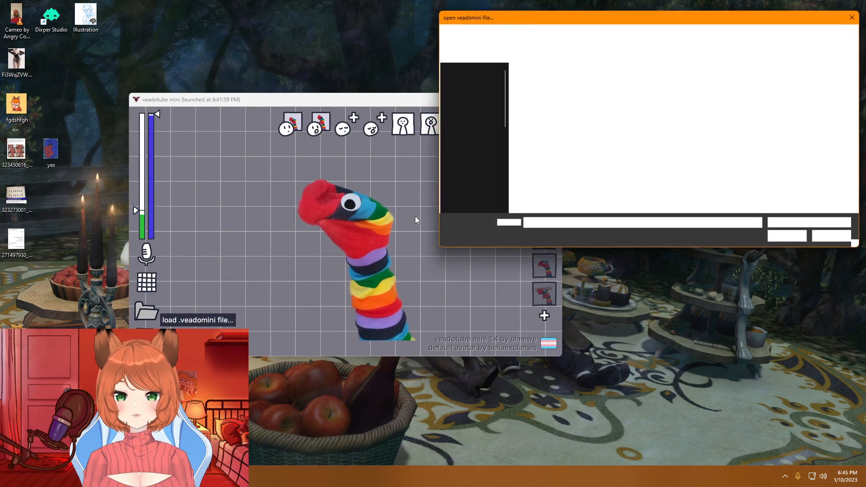
{"action": "left_click", "coordinate": [553, 110]}
{"action": "left_click", "coordinate": [791, 237]}
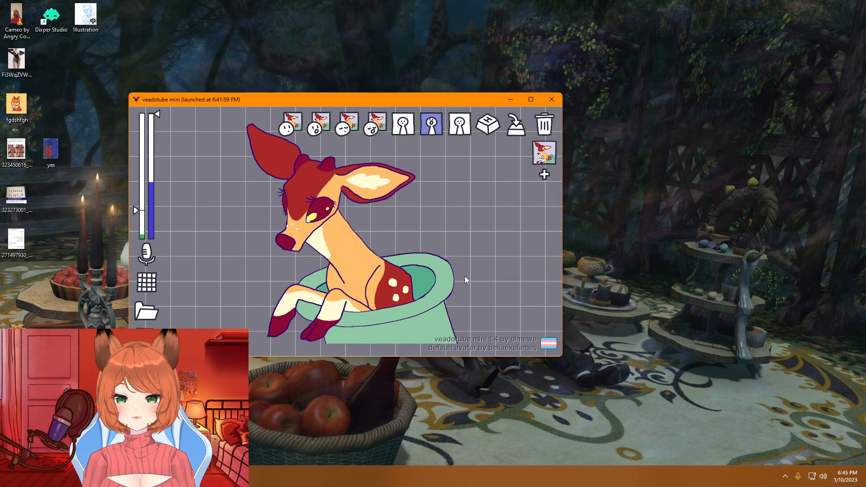
{"action": "left_click", "coordinate": [157, 313]}
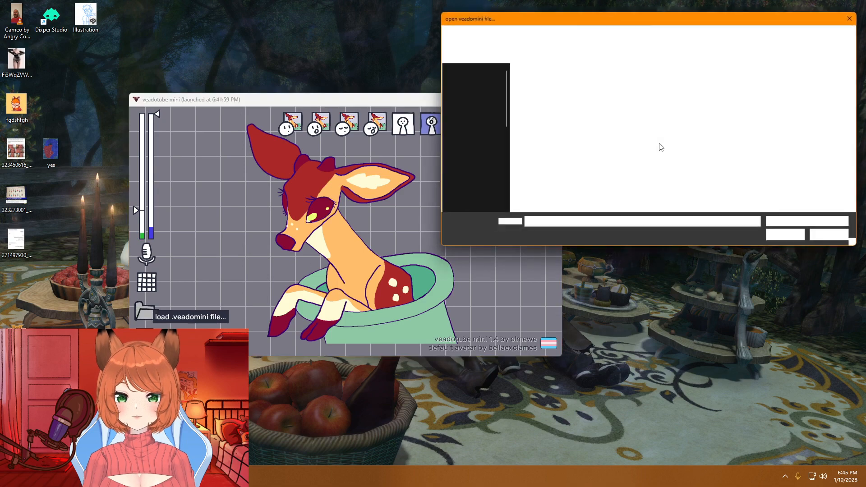
{"action": "left_click", "coordinate": [546, 124]}
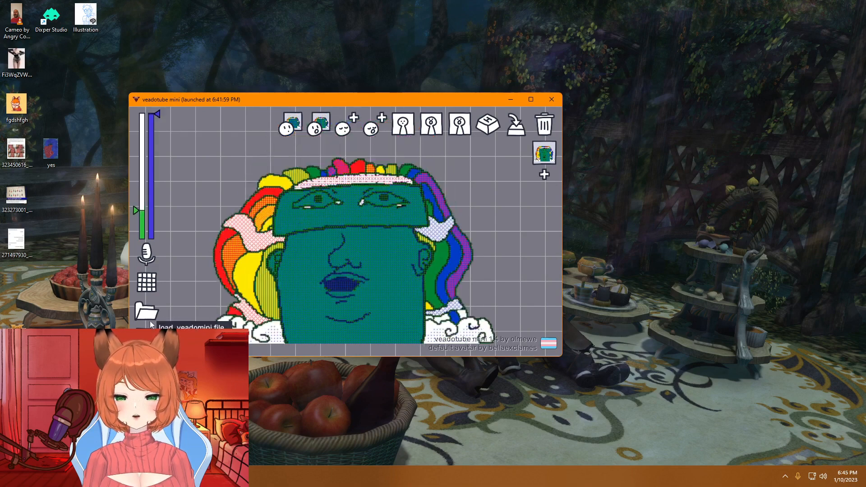
- Arrange the avatar window and the New folder window with the custom images near each other, and return to veadotube mini
{"action": "left_click_drag", "start_coordinate": [270, 99], "coordinate": [360, 106]}
{"action": "left_click", "coordinate": [227, 319]}
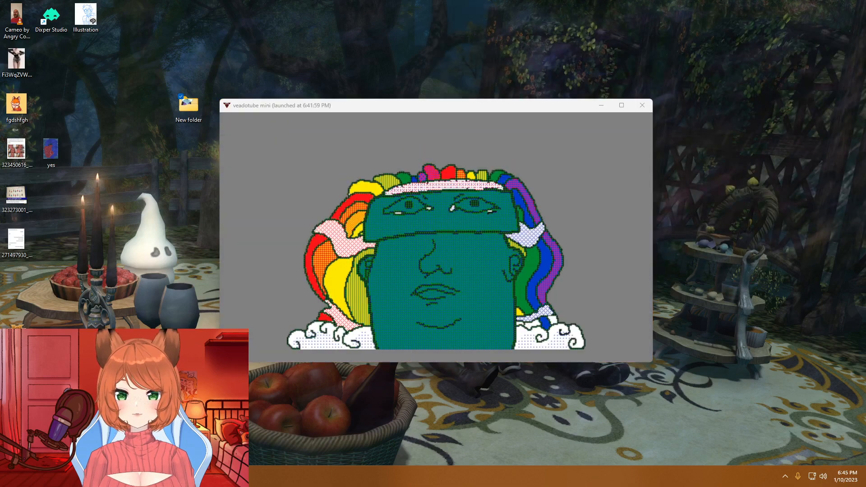
{"action": "left_click_drag", "start_coordinate": [865, 52], "coordinate": [742, 47]}
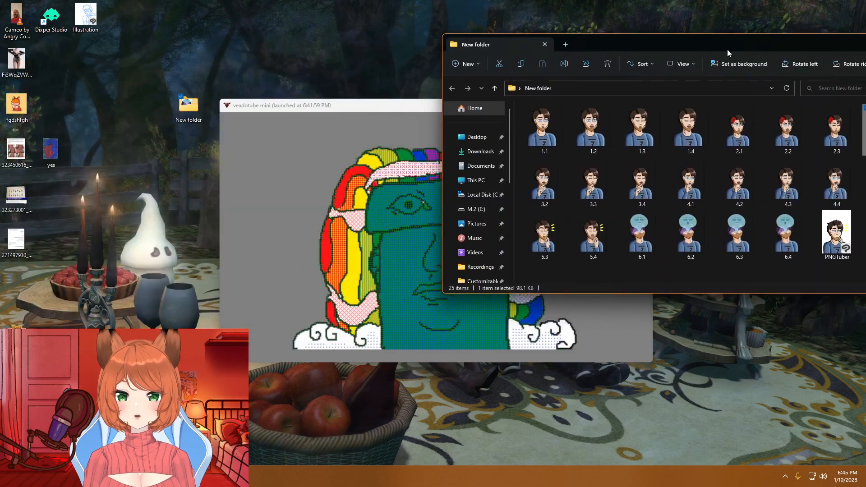
{"action": "left_click_drag", "start_coordinate": [347, 106], "coordinate": [265, 100]}
{"action": "left_click", "coordinate": [598, 41]}
{"action": "left_click", "coordinate": [553, 130]}
{"action": "left_click_drag", "start_coordinate": [635, 38], "coordinate": [511, 33]}
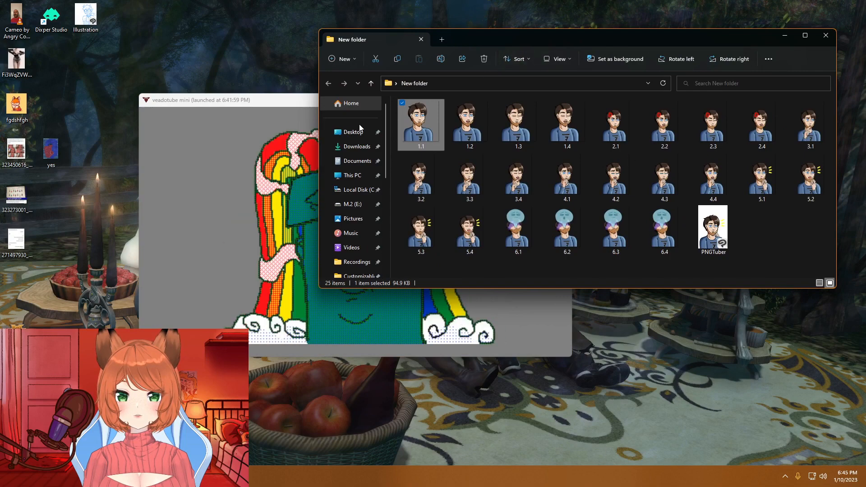
{"action": "left_click", "coordinate": [284, 110]}
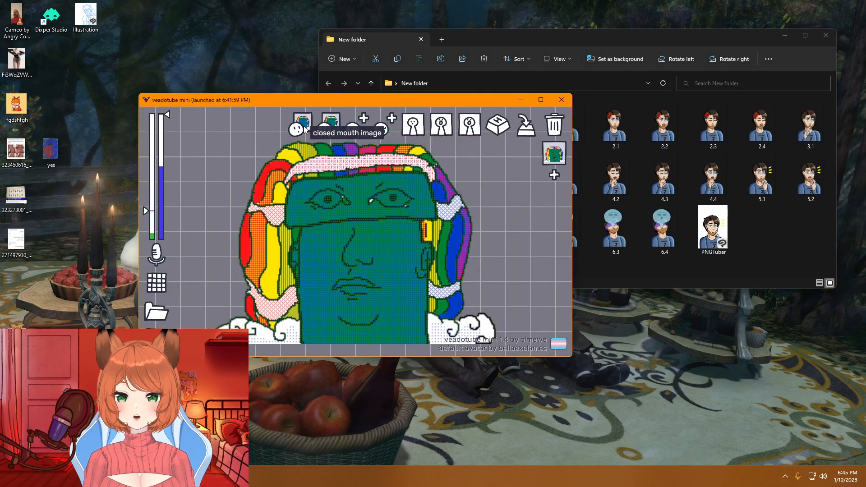
- Set image 1.1 from New folder as the closed mouth image and image 1.2 as the open mouth image
{"action": "left_click", "coordinate": [303, 128]}
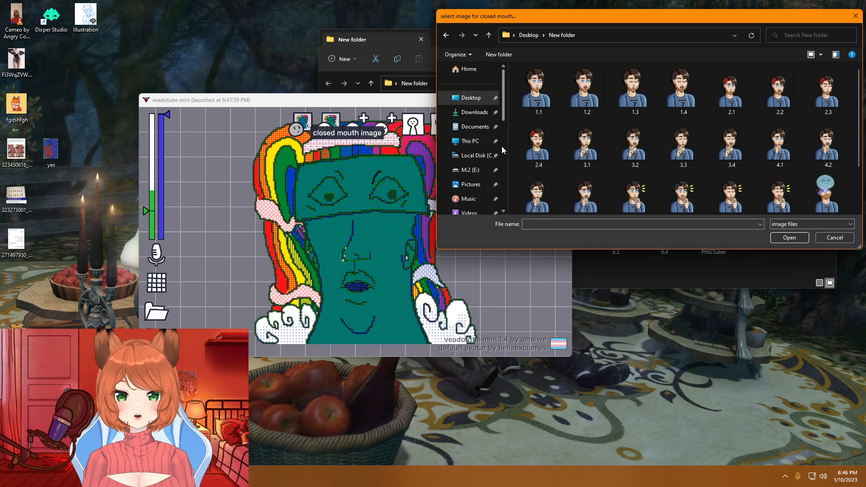
{"action": "left_click", "coordinate": [790, 238]}
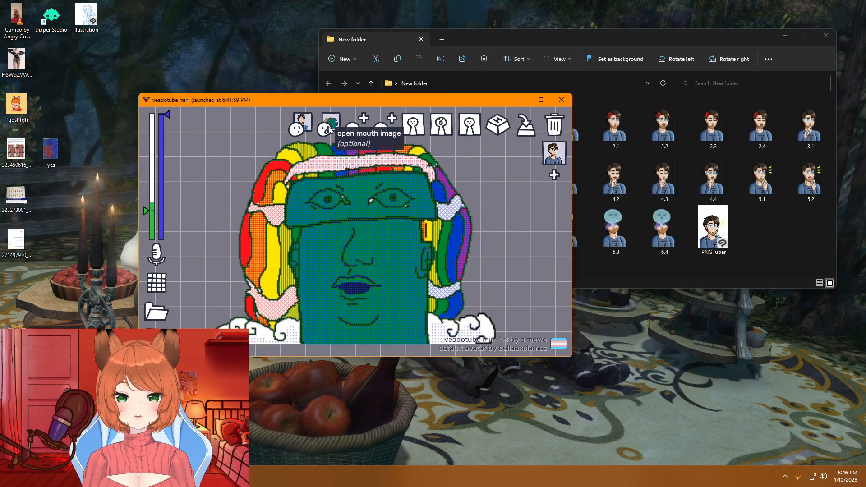
{"action": "left_click", "coordinate": [326, 129]}
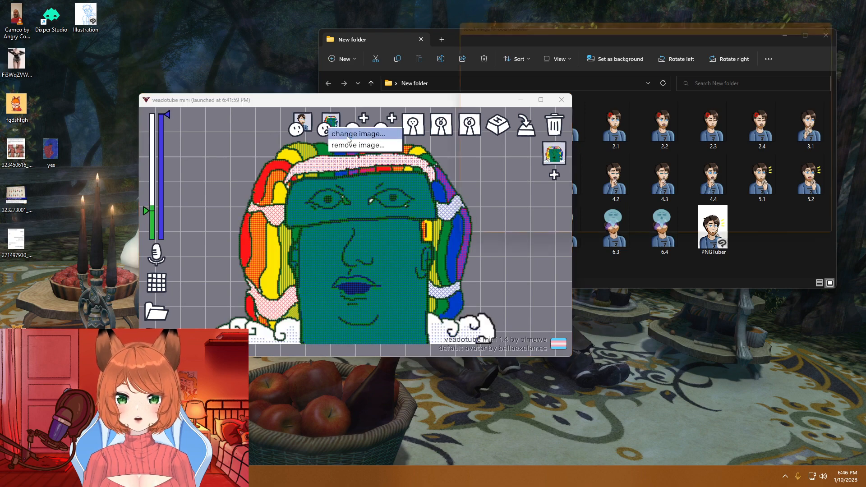
{"action": "left_click", "coordinate": [348, 137]}
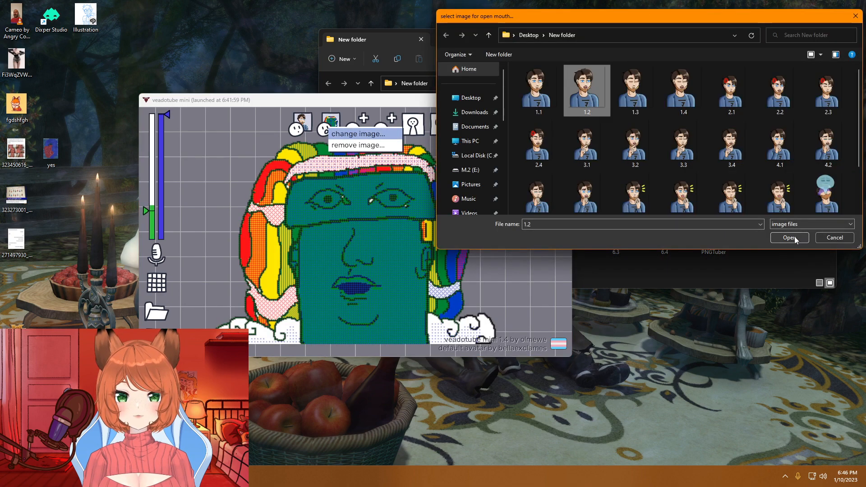
{"action": "left_click", "coordinate": [791, 238]}
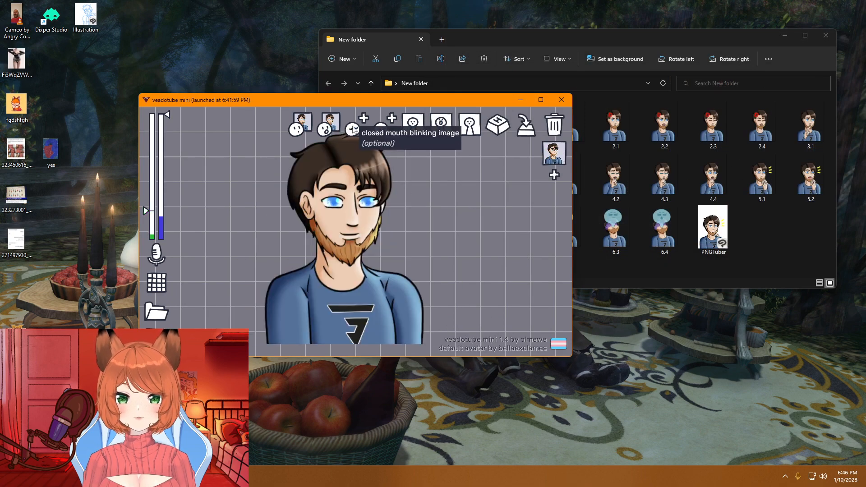
- Add image 1.3 as the closed mouth blinking image and image 1.4 as the open mouth blinking image
{"action": "left_click", "coordinate": [353, 132]}
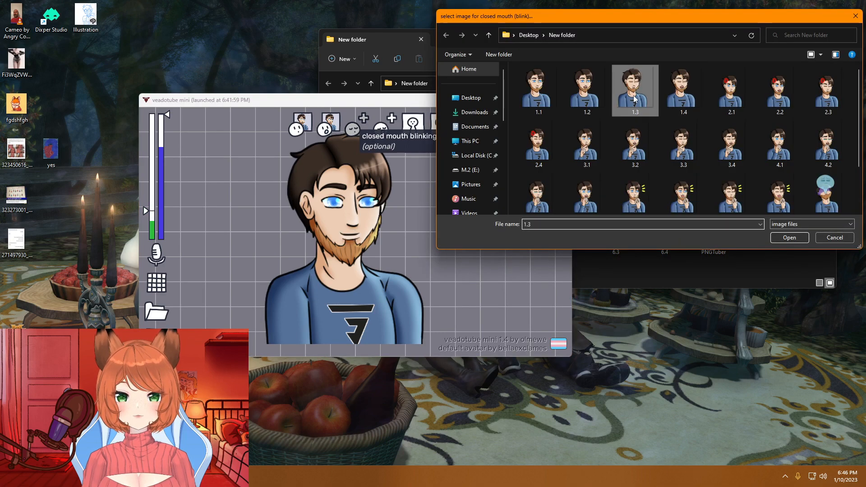
{"action": "left_click", "coordinate": [791, 238]}
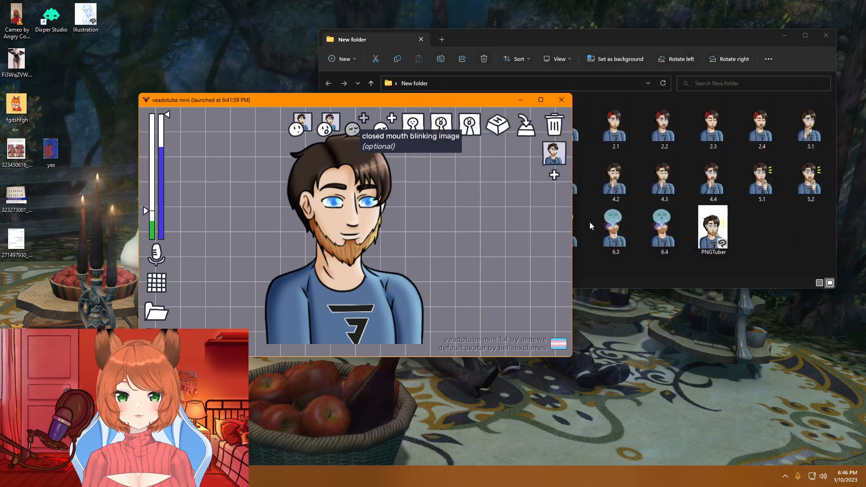
{"action": "left_click", "coordinate": [383, 130]}
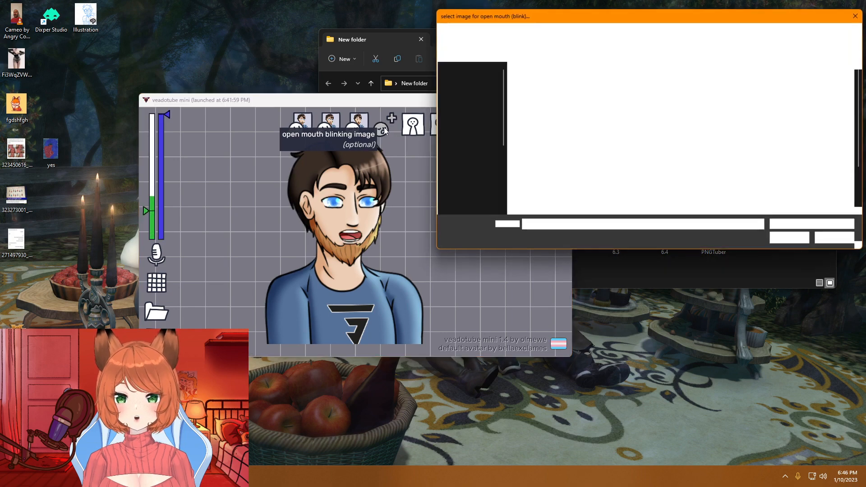
{"action": "left_click", "coordinate": [789, 238]}
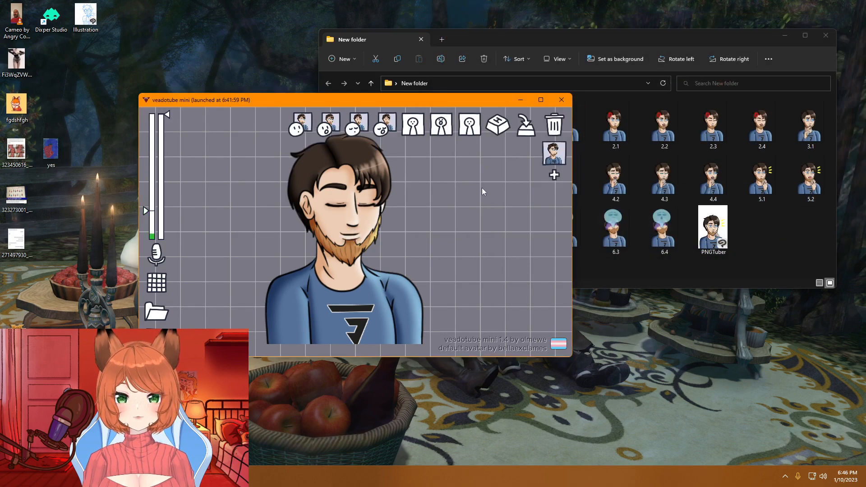
- Cycle the closed mouth motion through its options and return it to static
{"action": "left_click", "coordinate": [413, 125]}
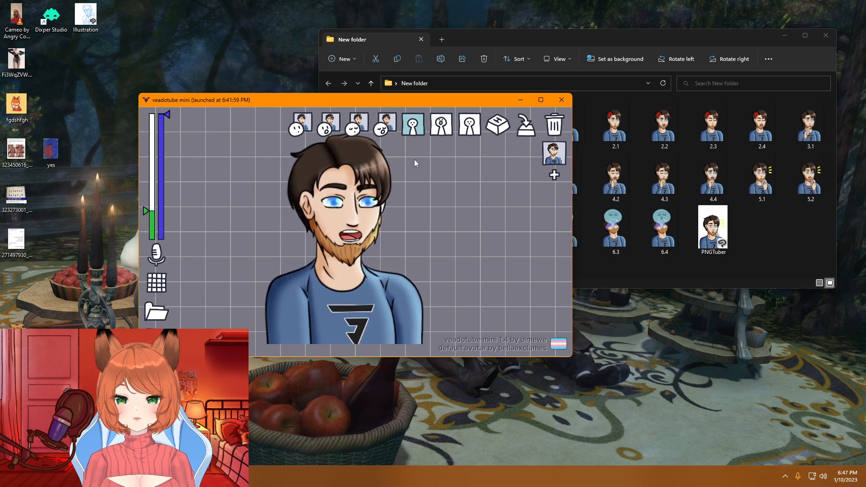
{"action": "left_click", "coordinate": [420, 129]}
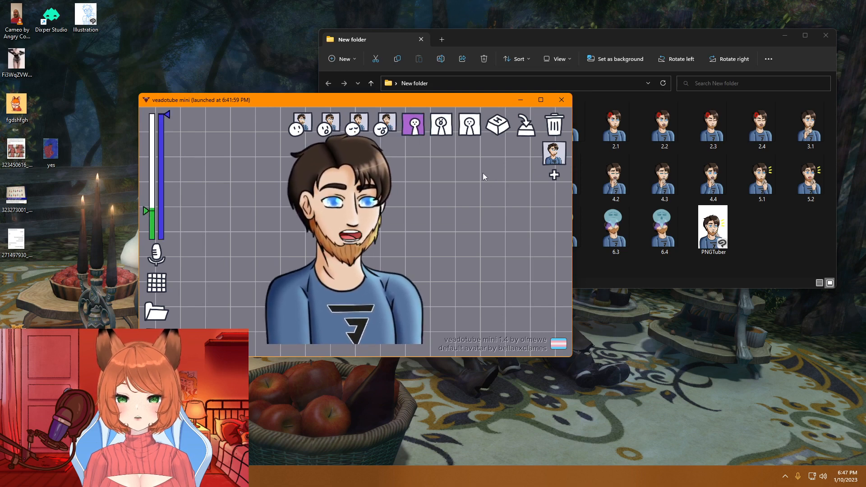
{"action": "left_click", "coordinate": [418, 129]}
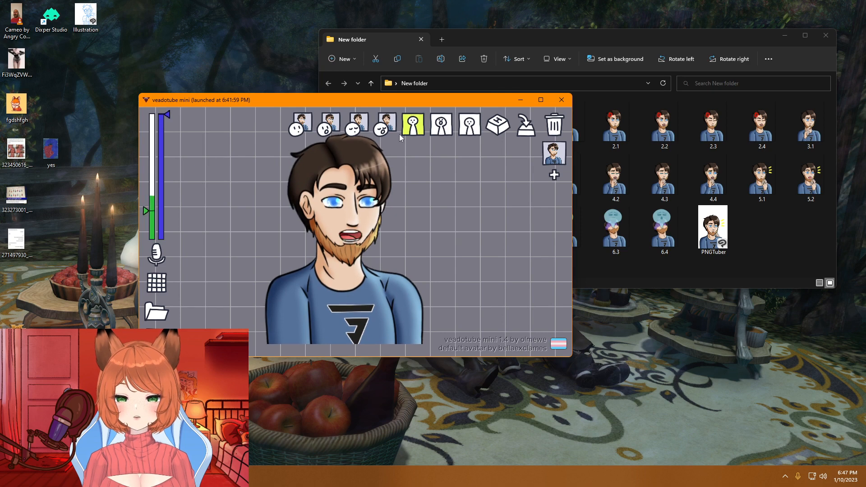
{"action": "left_click", "coordinate": [413, 130]}
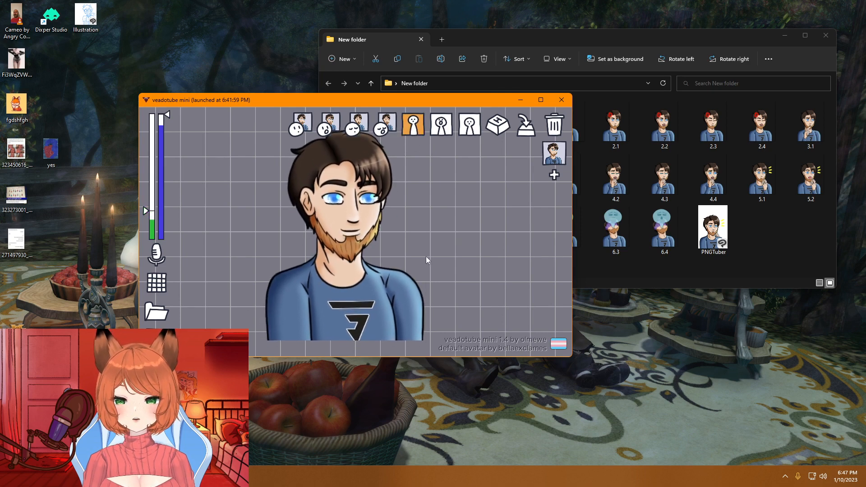
{"action": "left_click", "coordinate": [416, 130]}
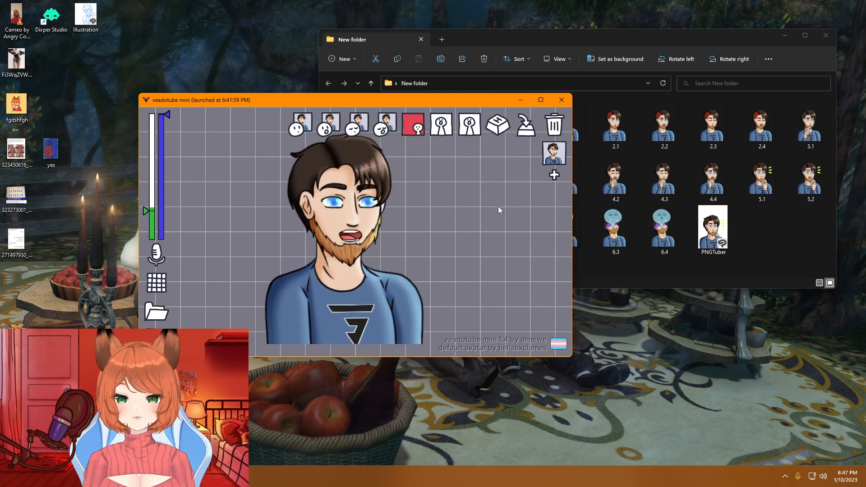
{"action": "left_click", "coordinate": [415, 130]}
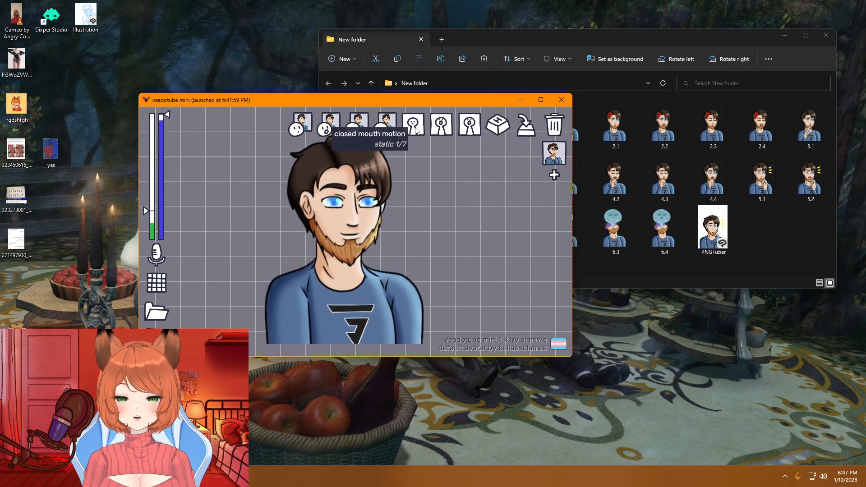
- Cycle the open mouth motion through shaking and the remaining options back to static
{"action": "left_click", "coordinate": [448, 127]}
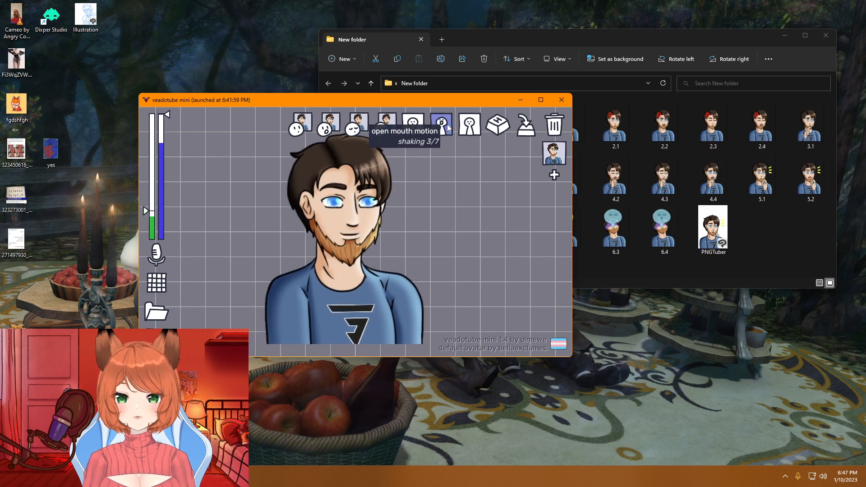
{"action": "left_click", "coordinate": [449, 127]}
{"action": "left_click", "coordinate": [448, 128]}
{"action": "left_click", "coordinate": [448, 128]}
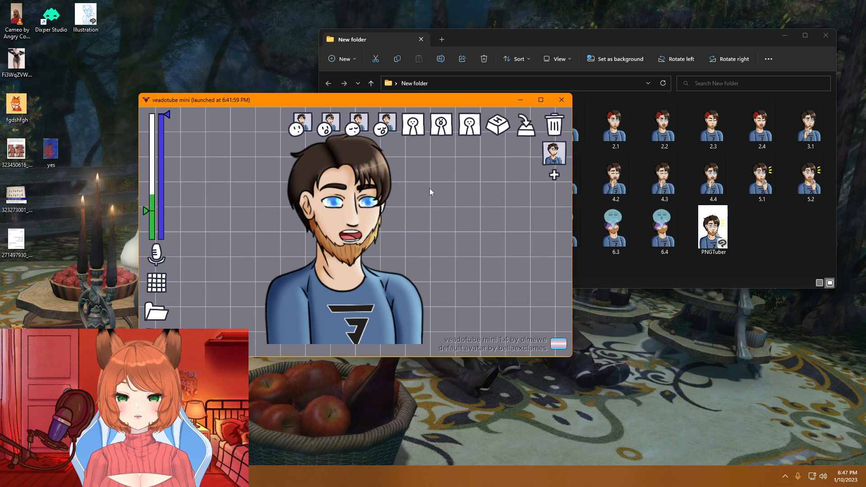
- Set the mouth transition to jump on talk and assign 1 as the hotkey for this avatar state
{"action": "left_click", "coordinate": [471, 129]}
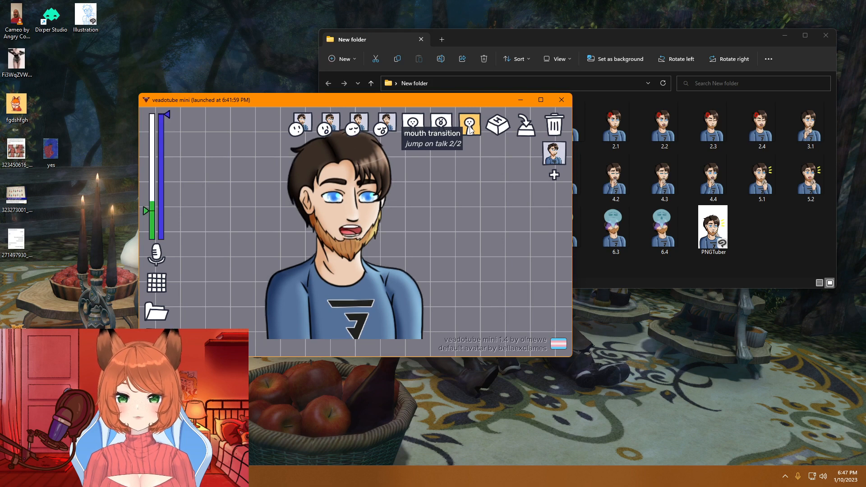
{"action": "left_click", "coordinate": [470, 130]}
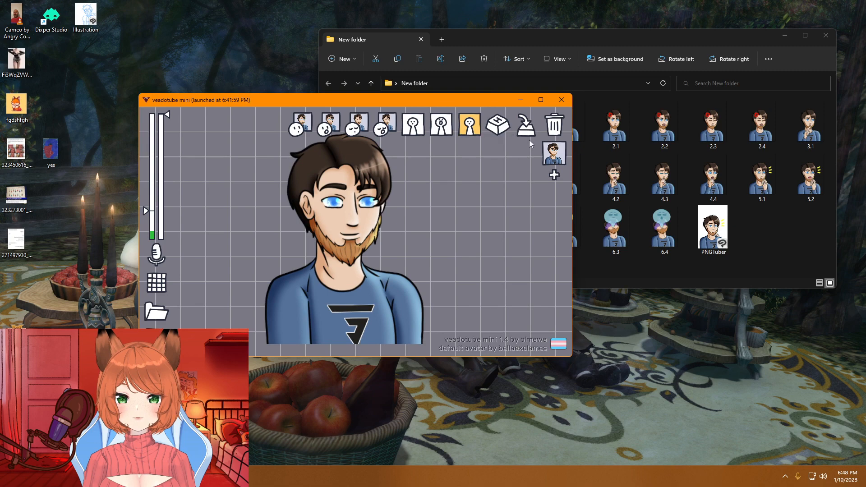
{"action": "left_click", "coordinate": [498, 127]}
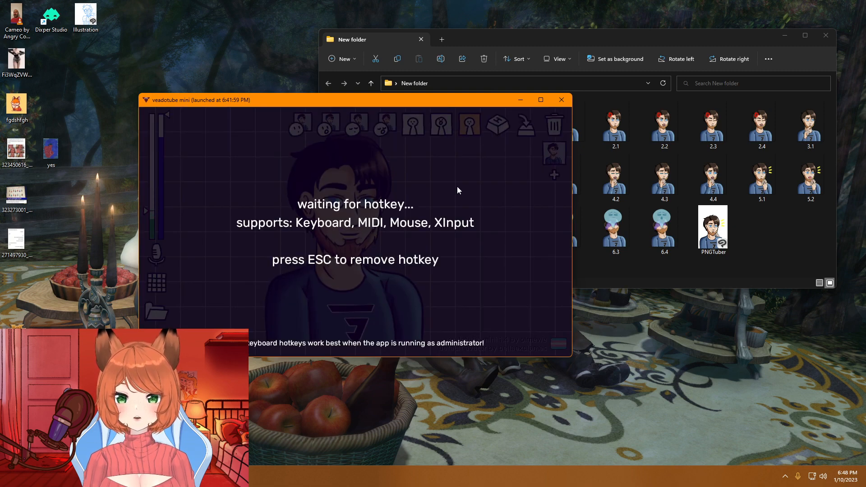
{"action": "key", "text": "1"}
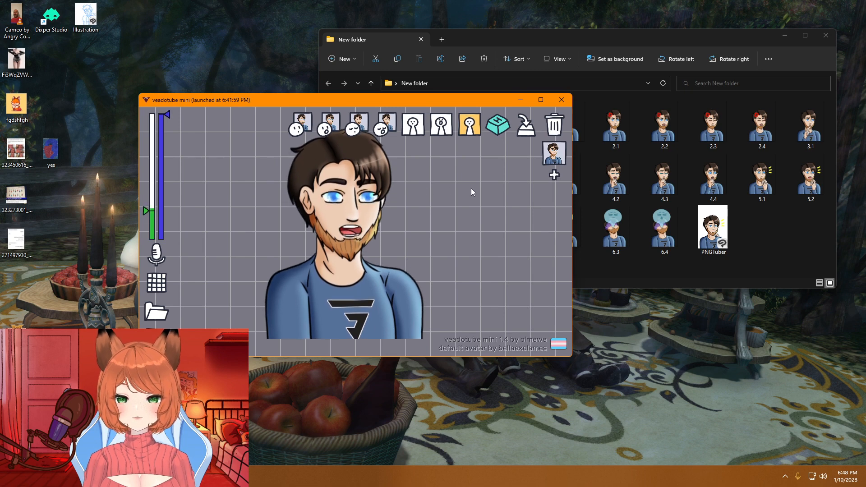
- Create a second avatar state and assign 2 as its hotkey
{"action": "left_click", "coordinate": [555, 176]}
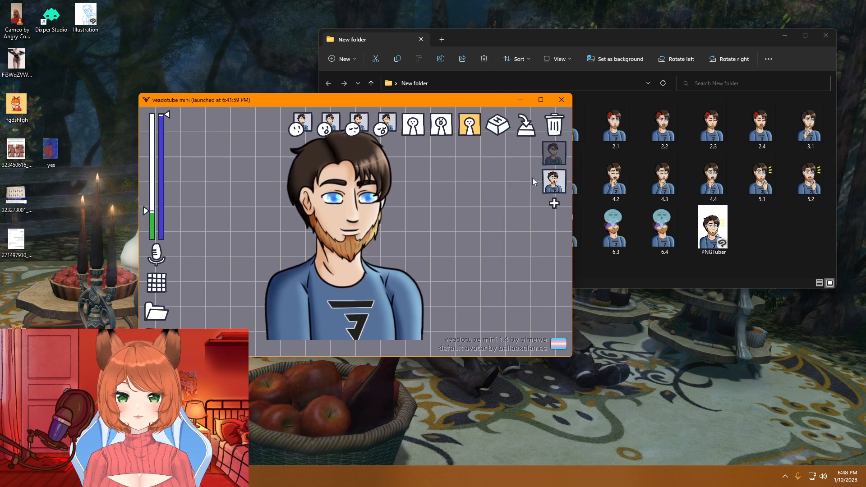
{"action": "left_click", "coordinate": [498, 130]}
{"action": "key", "text": "2"}
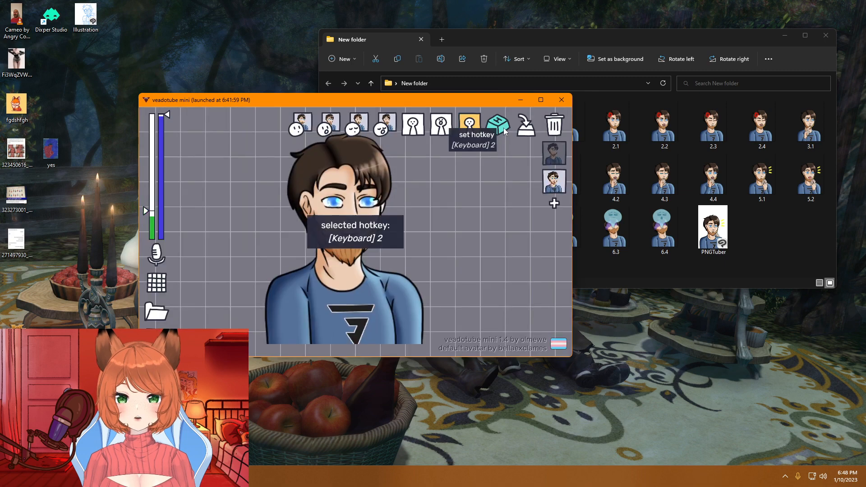
- Set image 2.1 as the second state's closed mouth image and image 2.2 as its open mouth image
{"action": "left_click_drag", "start_coordinate": [478, 103], "coordinate": [484, 167]}
{"action": "left_click", "coordinate": [309, 187]}
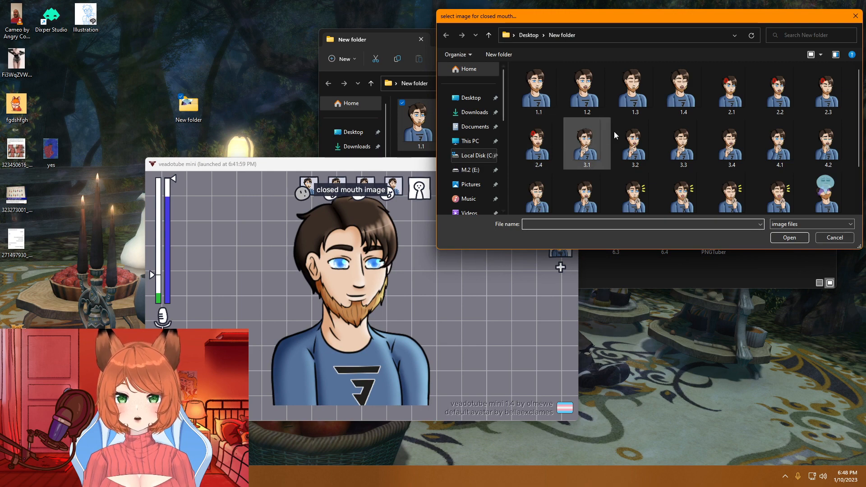
{"action": "left_click", "coordinate": [729, 90]}
{"action": "left_click", "coordinate": [790, 238]}
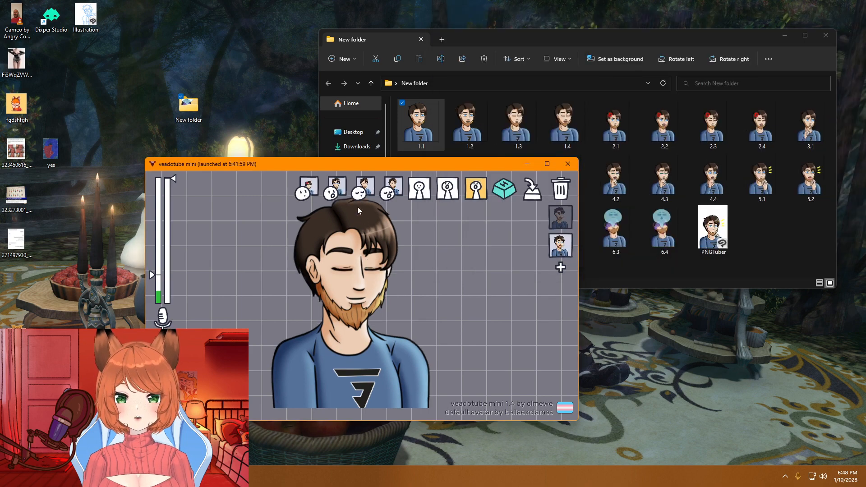
{"action": "left_click_drag", "start_coordinate": [360, 210], "coordinate": [366, 160]}
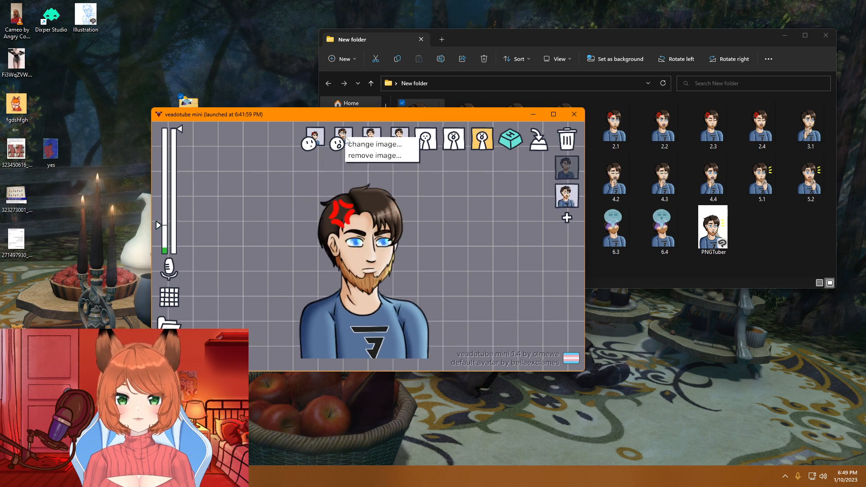
{"action": "left_click", "coordinate": [361, 144]}
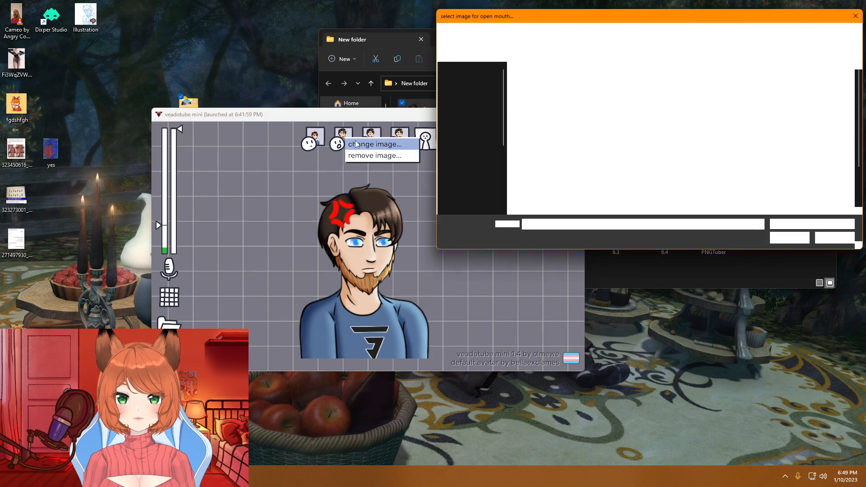
{"action": "left_click", "coordinate": [772, 99]}
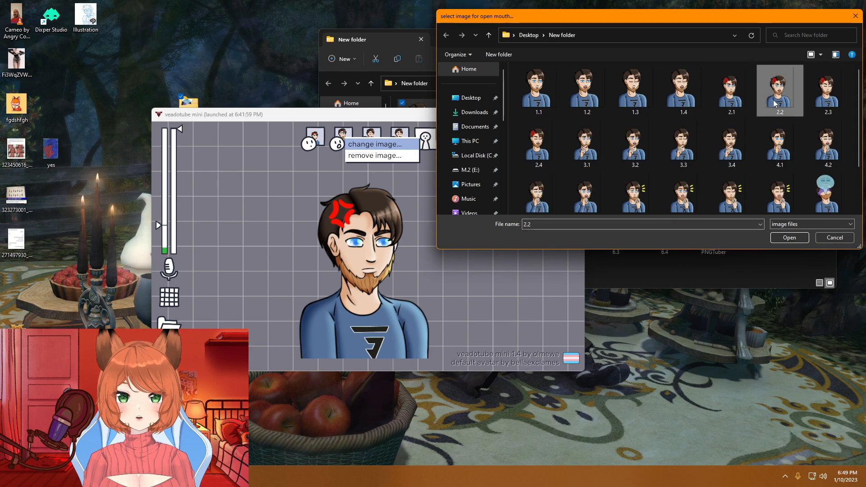
{"action": "double_click", "coordinate": [776, 113]}
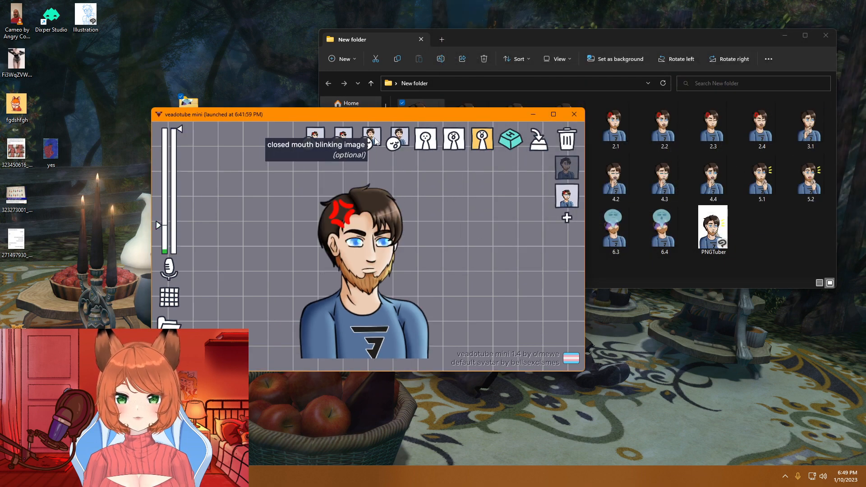
- Set image 2.3 as the second state's closed mouth blinking image and image 2.4 as its open mouth blinking image
{"action": "left_click", "coordinate": [376, 141]}
{"action": "left_click", "coordinate": [404, 145]}
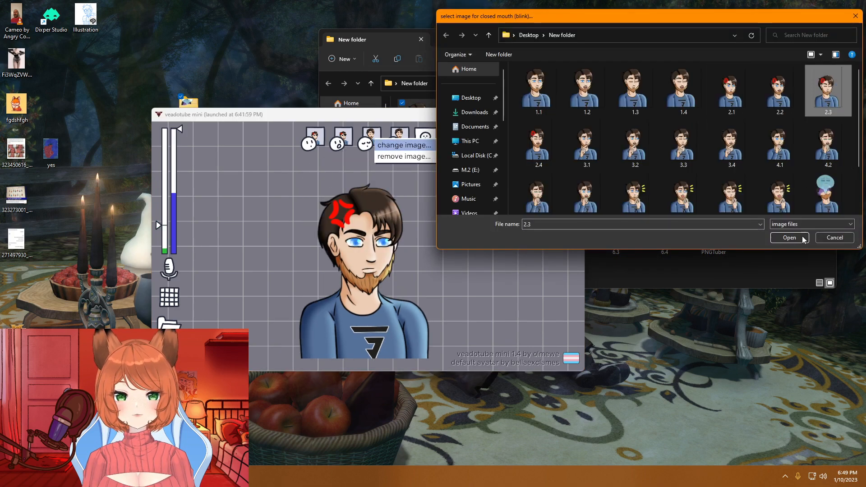
{"action": "left_click", "coordinate": [793, 241]}
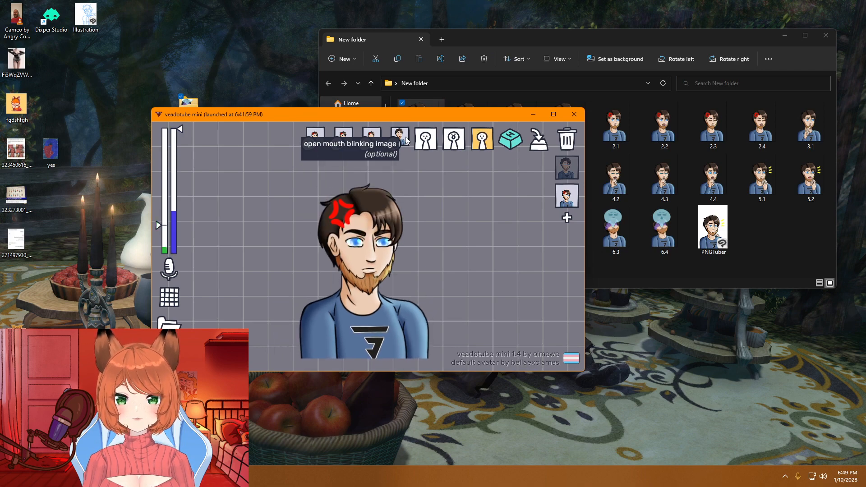
{"action": "left_click", "coordinate": [406, 140]}
{"action": "left_click", "coordinate": [421, 144]}
{"action": "left_click", "coordinate": [537, 150]}
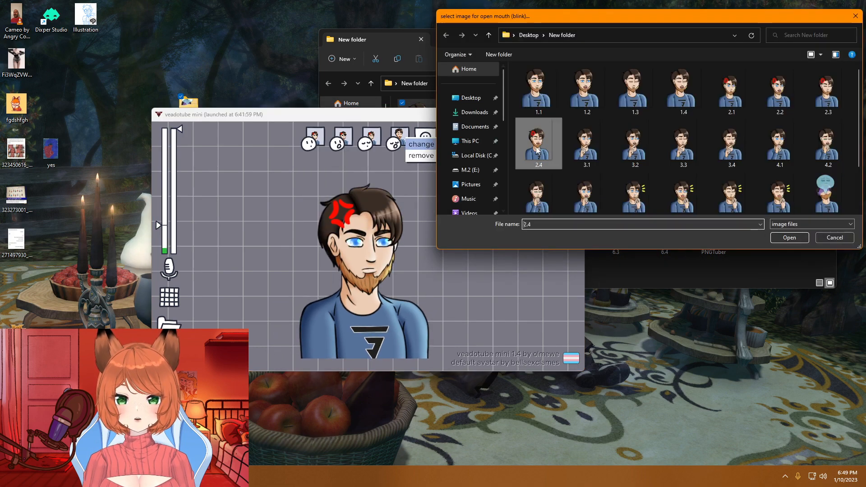
{"action": "left_click", "coordinate": [778, 242]}
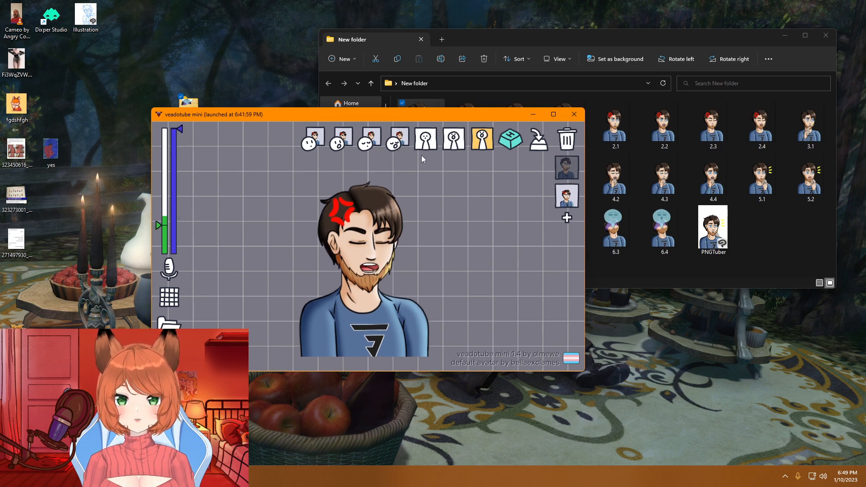
- Set the second state's closed and open mouth motions to shaking more, and test switching states with hotkeys 1 and 2
{"action": "left_click", "coordinate": [431, 142]}
{"action": "left_click", "coordinate": [431, 143]}
{"action": "left_click", "coordinate": [431, 143]}
{"action": "left_click", "coordinate": [431, 142]}
{"action": "left_click", "coordinate": [431, 142]}
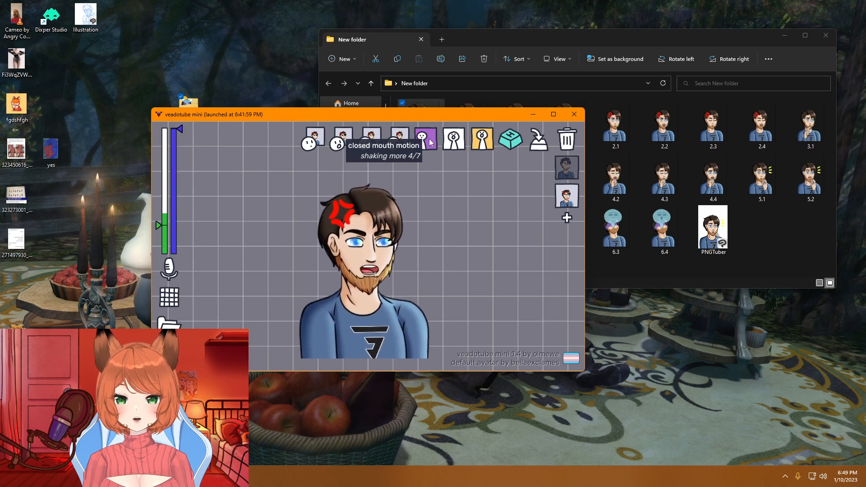
{"action": "left_click", "coordinate": [431, 142]}
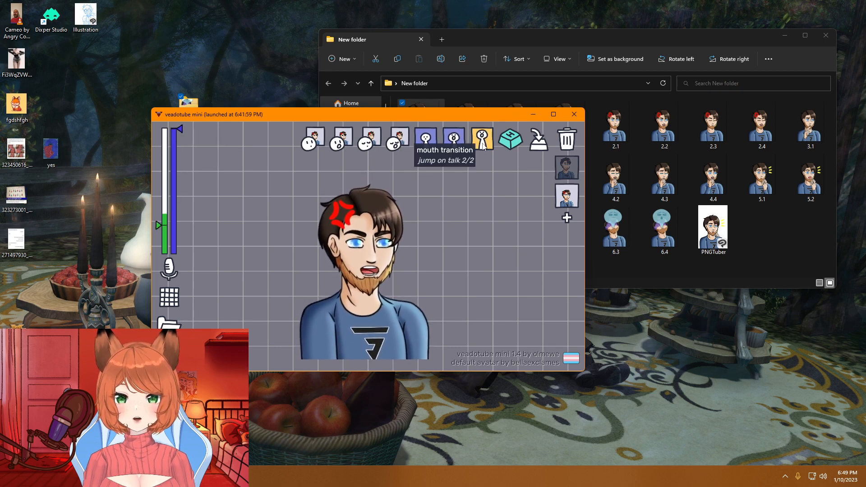
{"action": "left_click", "coordinate": [426, 140]}
{"action": "left_click", "coordinate": [454, 140]}
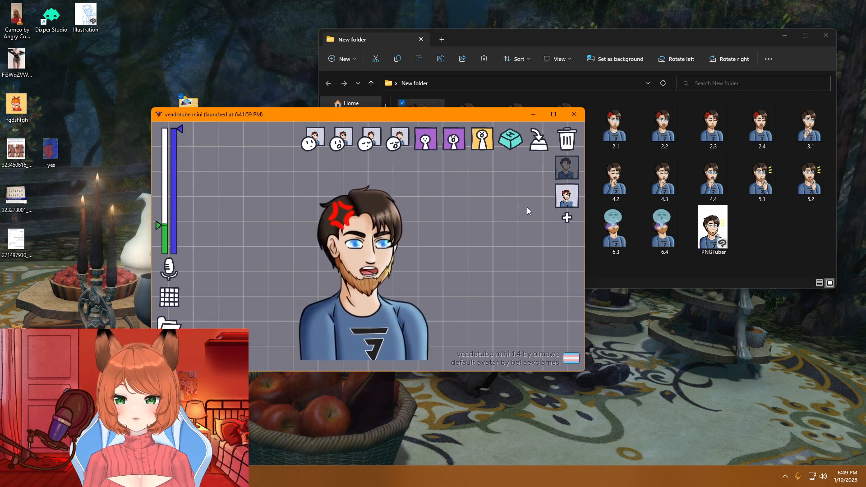
{"action": "key", "text": "1"}
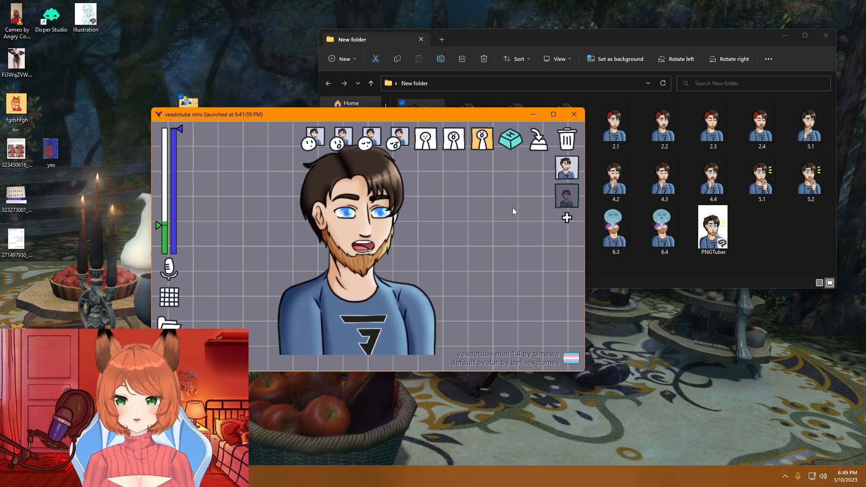
{"action": "key", "text": "2"}
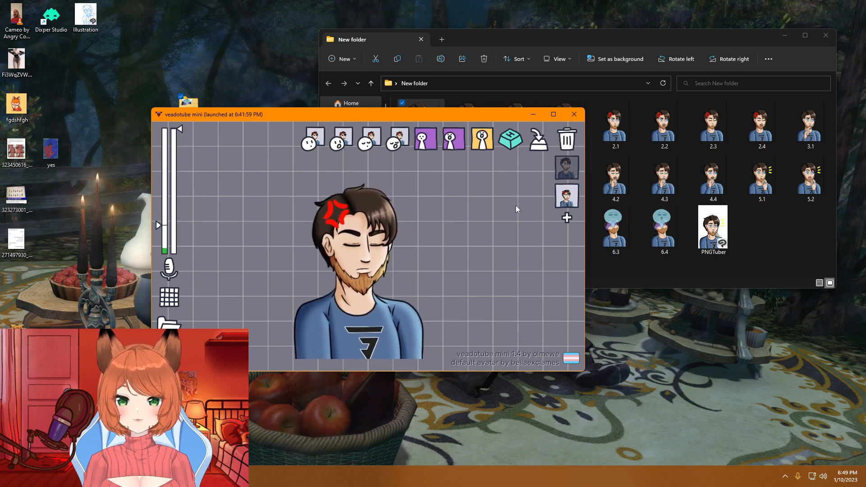
- Create a third avatar state with image 3.1 as the closed mouth image and image 3.2 as the open mouth image
{"action": "left_click", "coordinate": [567, 218]}
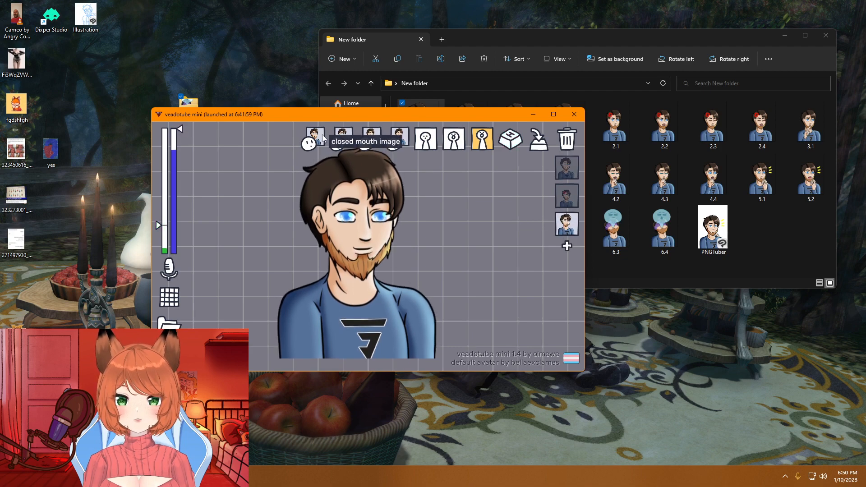
{"action": "left_click", "coordinate": [400, 147]}
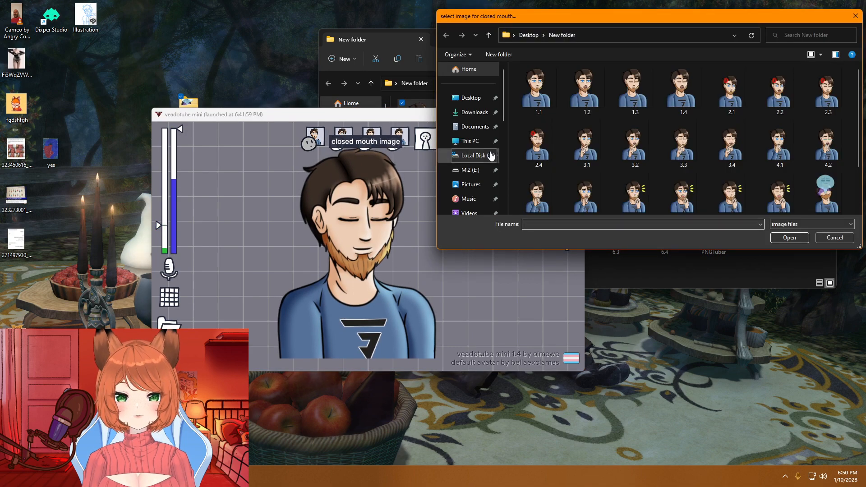
{"action": "left_click", "coordinate": [594, 155]}
{"action": "left_click", "coordinate": [790, 237]}
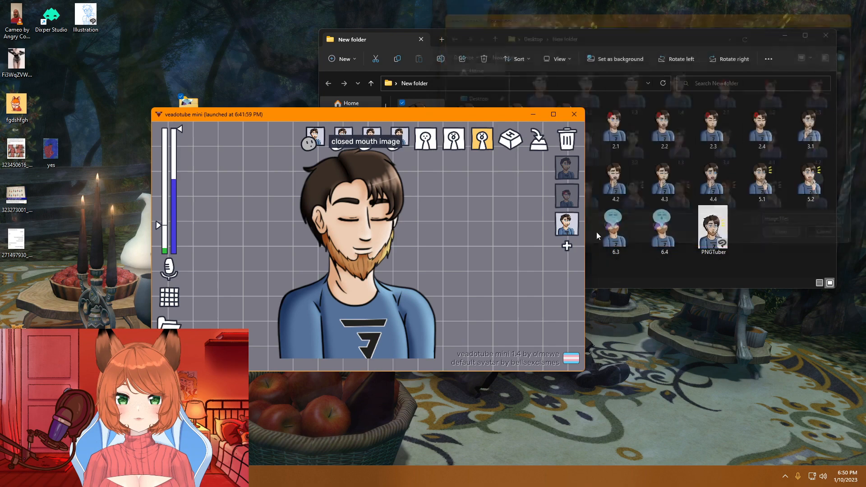
{"action": "left_click", "coordinate": [374, 143]}
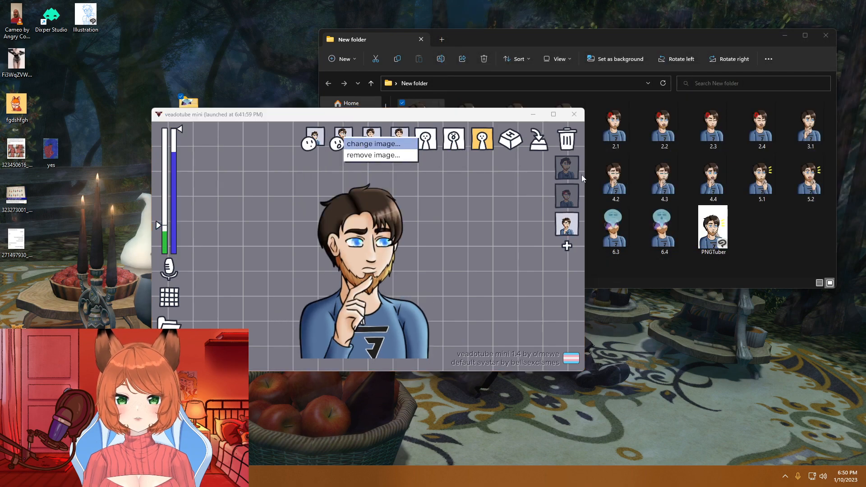
{"action": "left_click", "coordinate": [637, 150]}
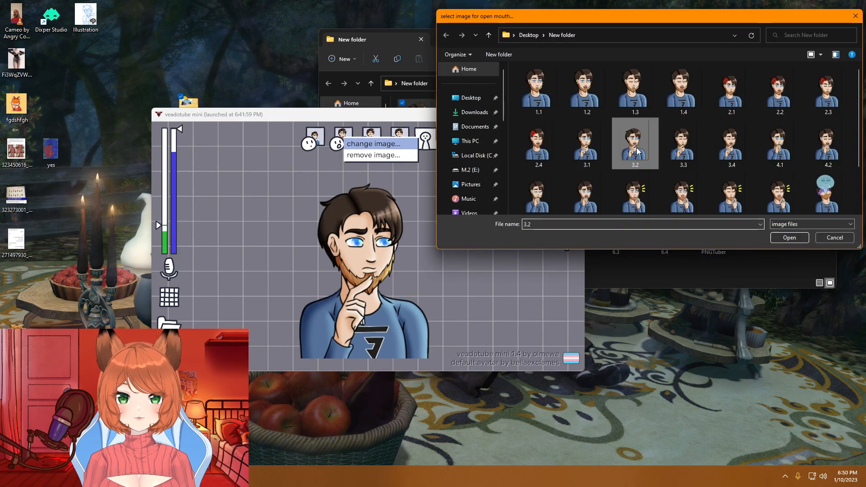
{"action": "left_click", "coordinate": [790, 238]}
- Set image 3.3 as the third state's closed mouth blinking image and image 3.4 as its open mouth blinking image
{"action": "left_click", "coordinate": [372, 135]}
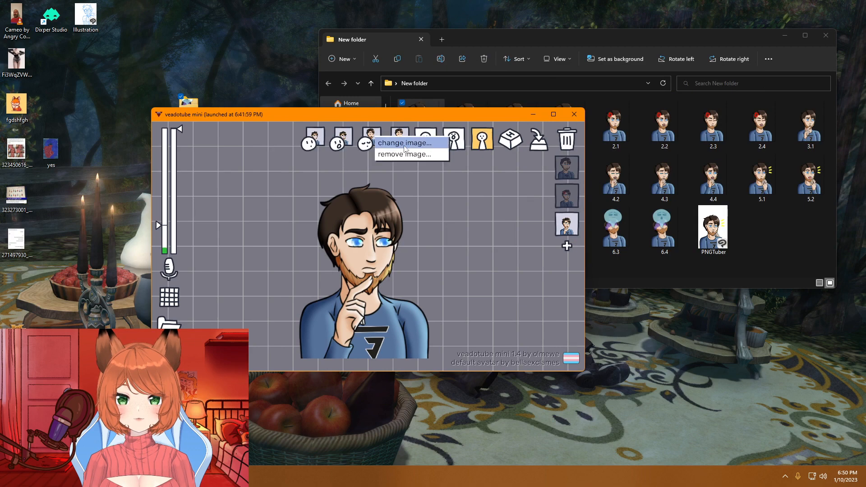
{"action": "left_click", "coordinate": [724, 149]}
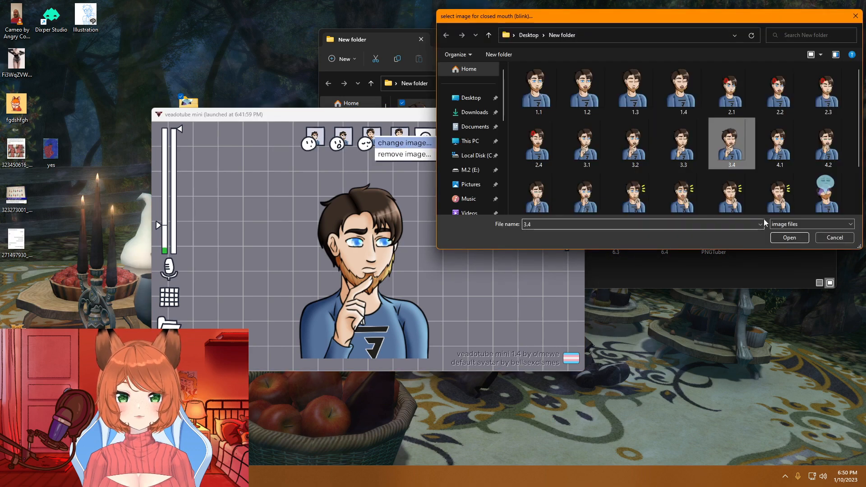
{"action": "left_click", "coordinate": [678, 156]}
{"action": "left_click", "coordinate": [790, 237]}
{"action": "left_click", "coordinate": [400, 136]}
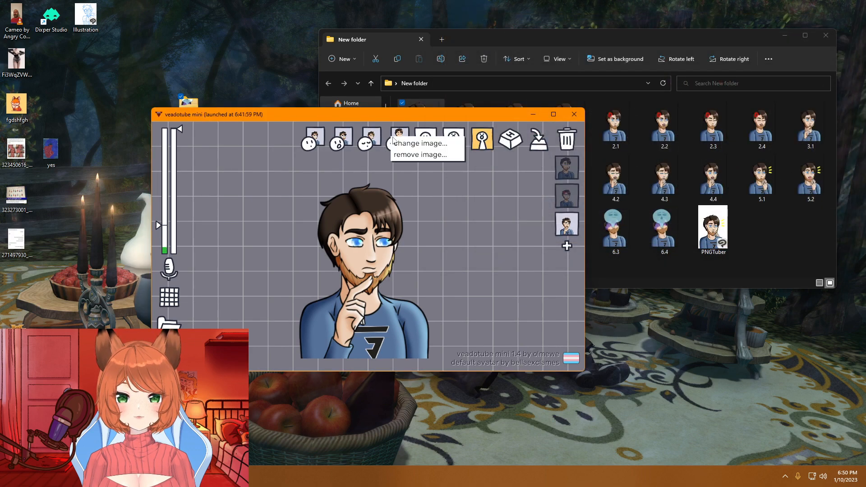
{"action": "left_click", "coordinate": [419, 144]}
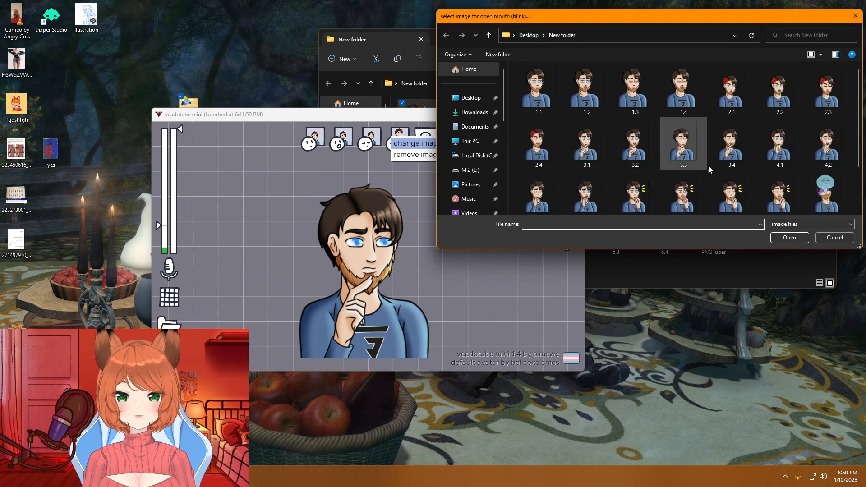
{"action": "left_click", "coordinate": [732, 151]}
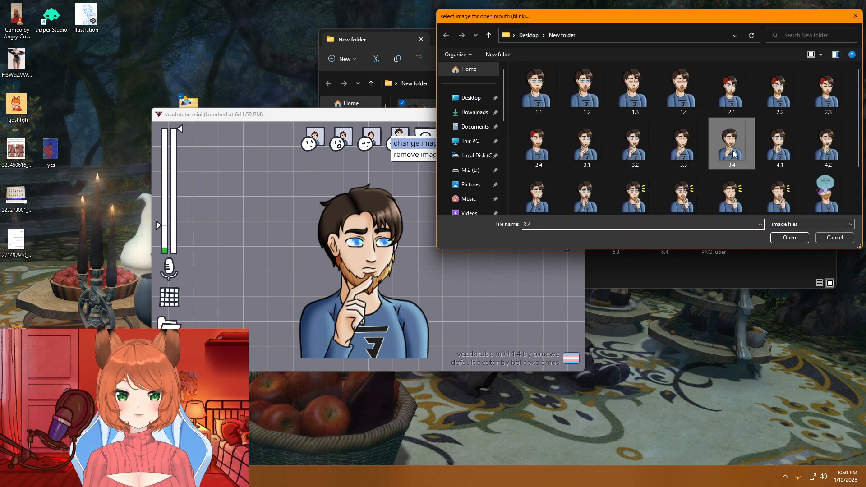
{"action": "left_click", "coordinate": [790, 238]}
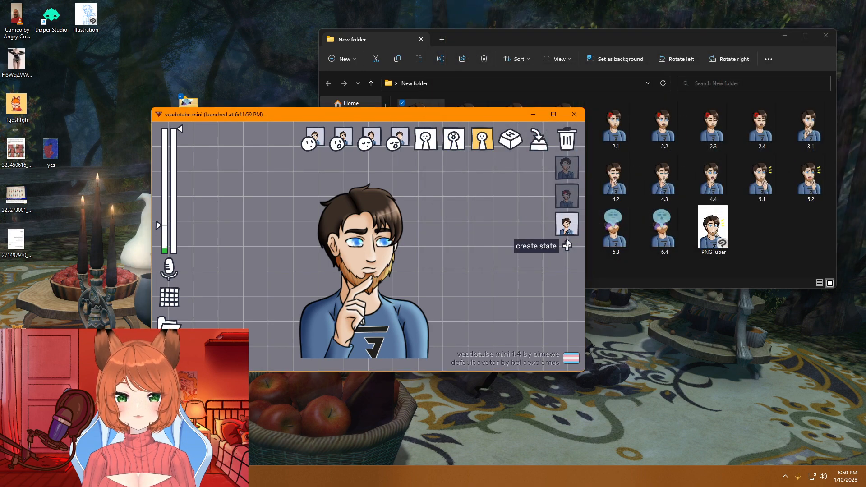
- Assign 3 as the third state's hotkey and test switching between the states with hotkeys 1, 3 and 2
{"action": "left_click", "coordinate": [511, 141]}
{"action": "key", "text": "3"}
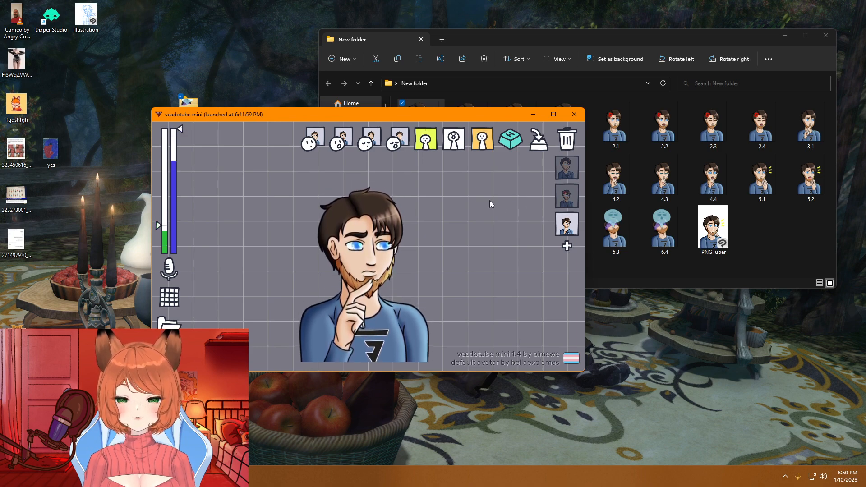
{"action": "key", "text": "1"}
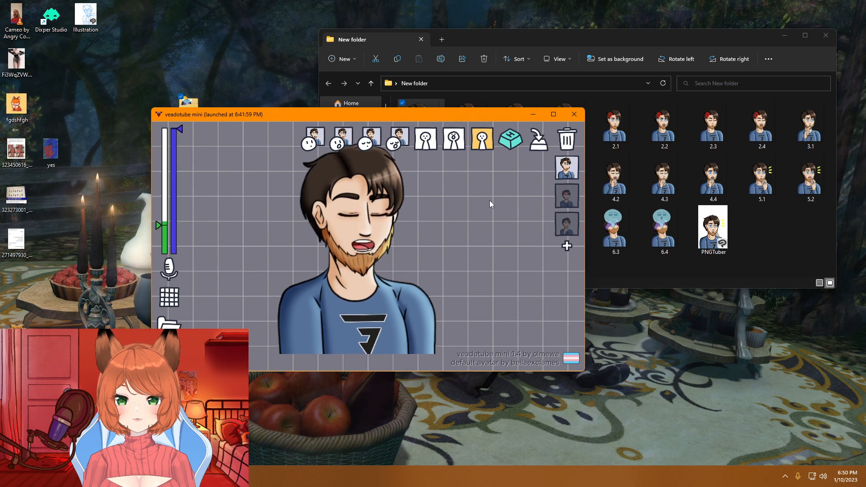
{"action": "key", "text": "3"}
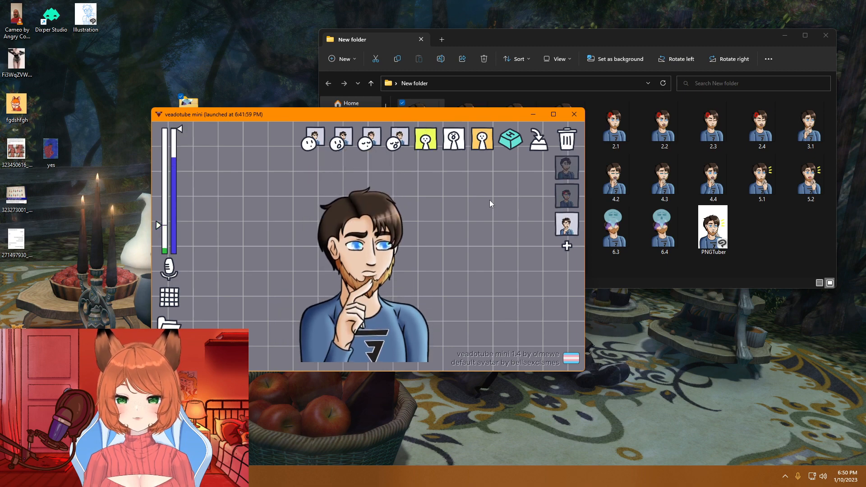
{"action": "key", "text": "2"}
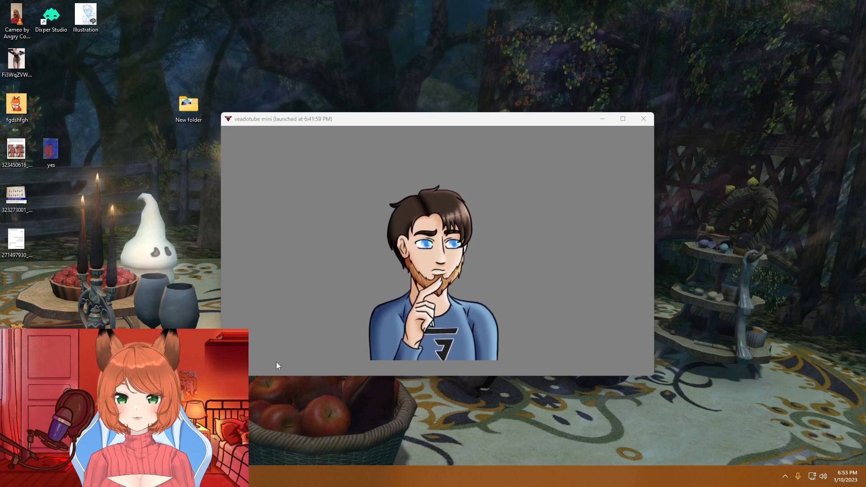
- In OBS, add a Game Capture source that captures the veadotube mini window
{"action": "left_click", "coordinate": [255, 423]}
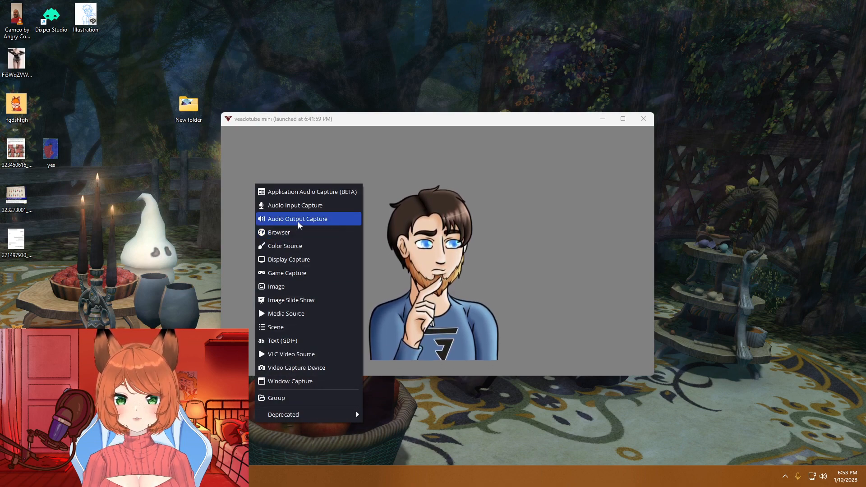
{"action": "left_click", "coordinate": [303, 276]}
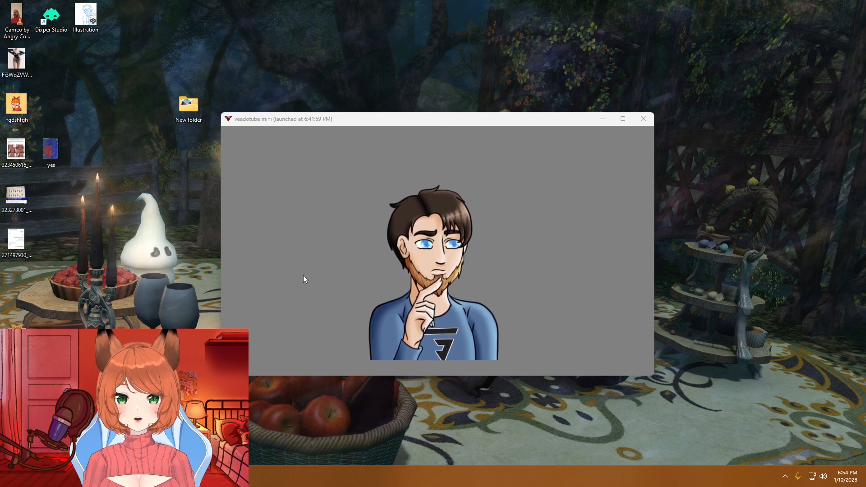
{"action": "right_click", "coordinate": [510, 246]}
{"action": "left_click", "coordinate": [503, 265]}
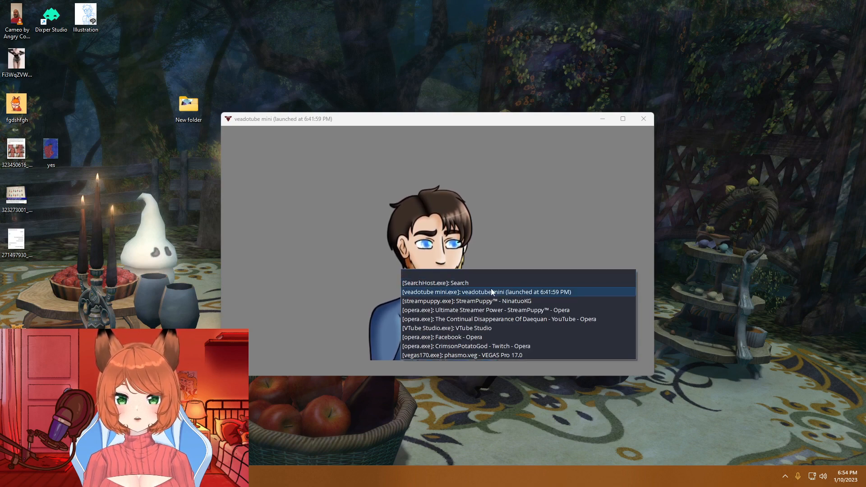
{"action": "left_click", "coordinate": [478, 292]}
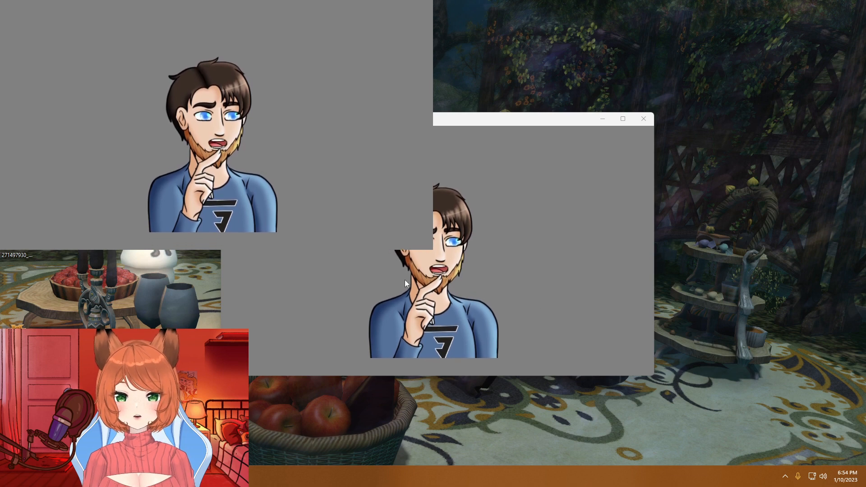
{"action": "left_click", "coordinate": [407, 309]}
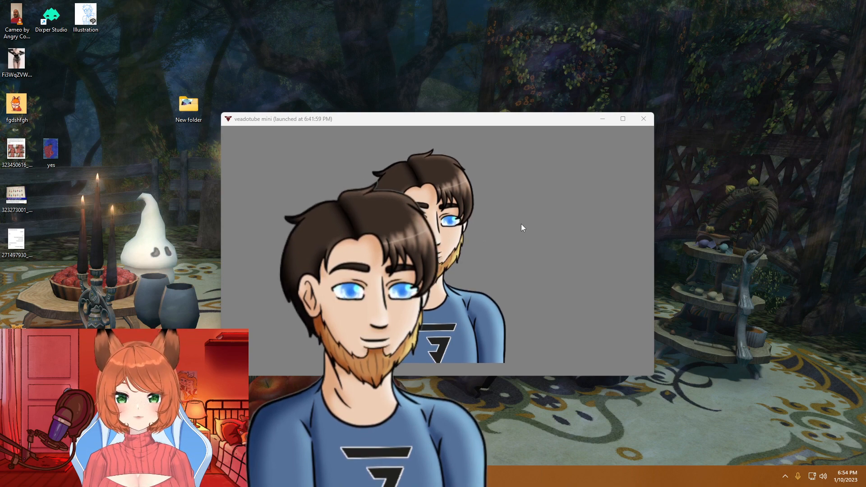
- Test switching the captured avatar between its three states with hotkeys 1, 2 and 3
{"action": "key", "text": "2"}
{"action": "key", "text": "3"}
{"action": "key", "text": "2"}
{"action": "key", "text": "3"}
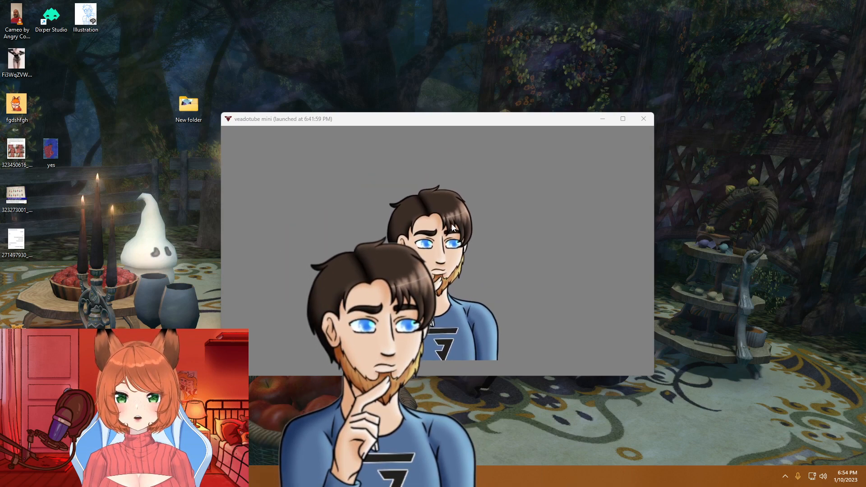
{"action": "key", "text": "2"}
{"action": "key", "text": "1"}
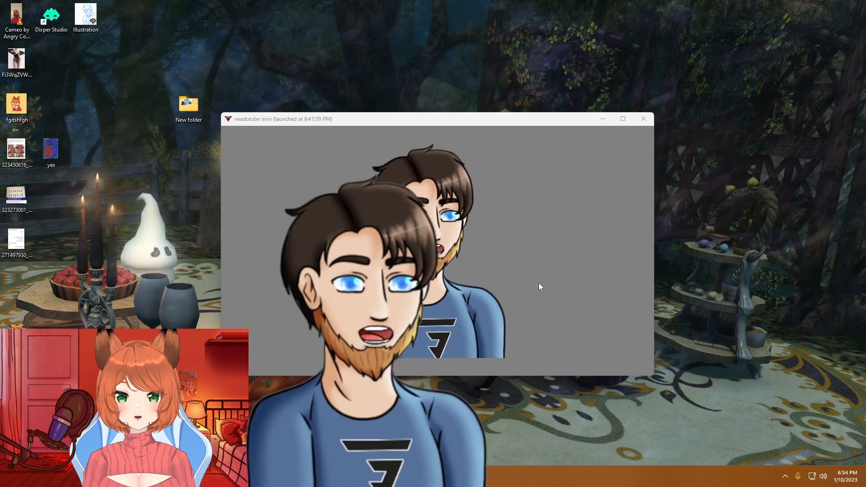
{"action": "key", "text": "2"}
{"action": "key", "text": "3"}
{"action": "key", "text": "1"}
{"action": "key", "text": "3"}
{"action": "key", "text": "2"}
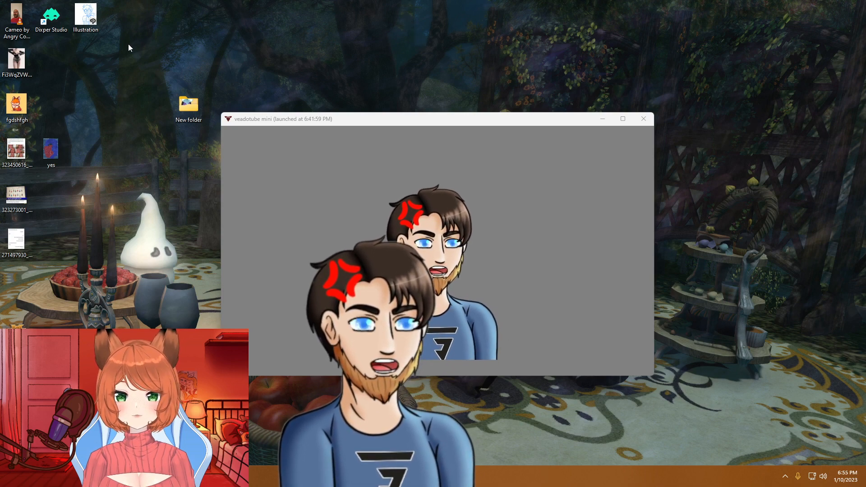
{"action": "key", "text": "F1"}
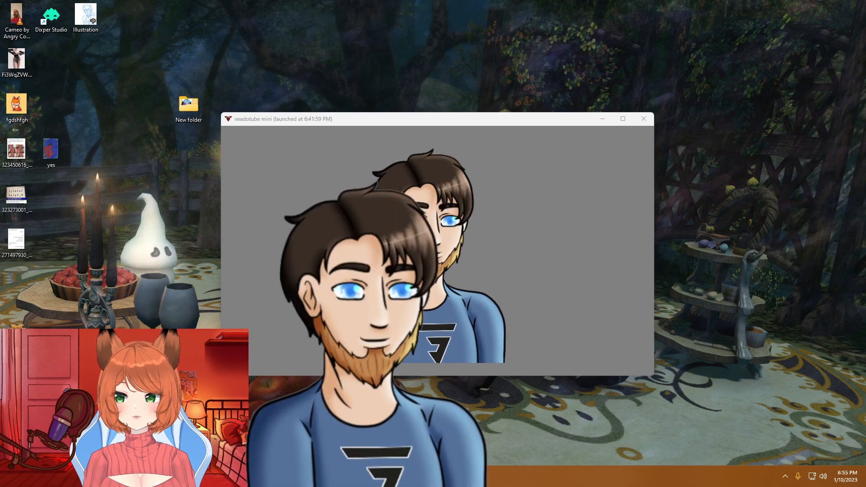
- Reposition the veadotube mini window and minimize it
{"action": "left_click_drag", "start_coordinate": [350, 126], "coordinate": [380, 118]}
{"action": "mouse_move", "coordinate": [435, 277]}
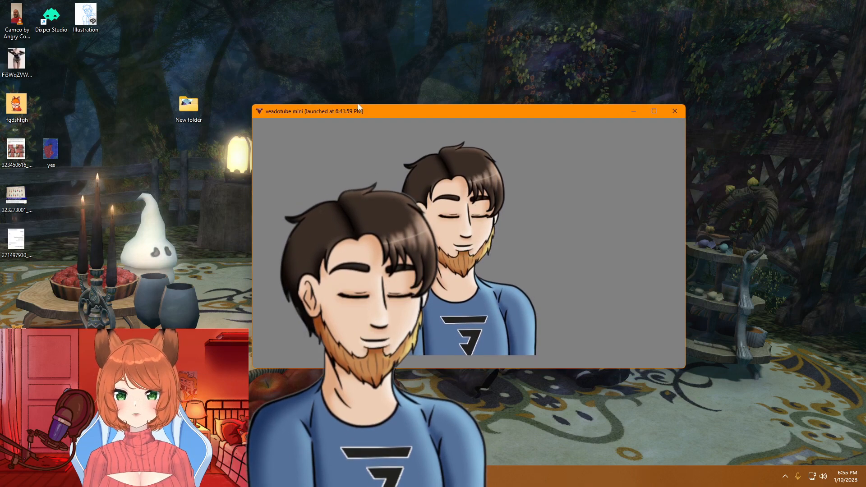
{"action": "left_click", "coordinate": [635, 112]}
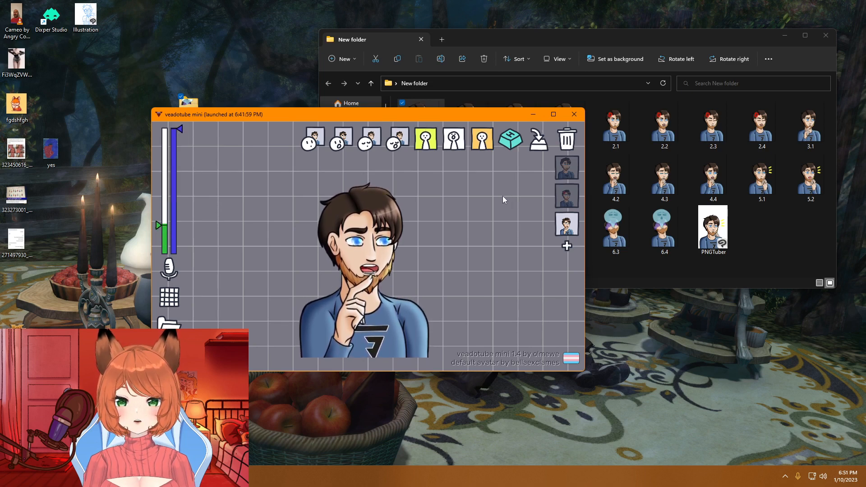
- Switch to the Opera browser, search the web for "stream puppy" and open the StreamPuppy website
{"action": "left_click_drag", "start_coordinate": [434, 115], "coordinate": [498, 118]}
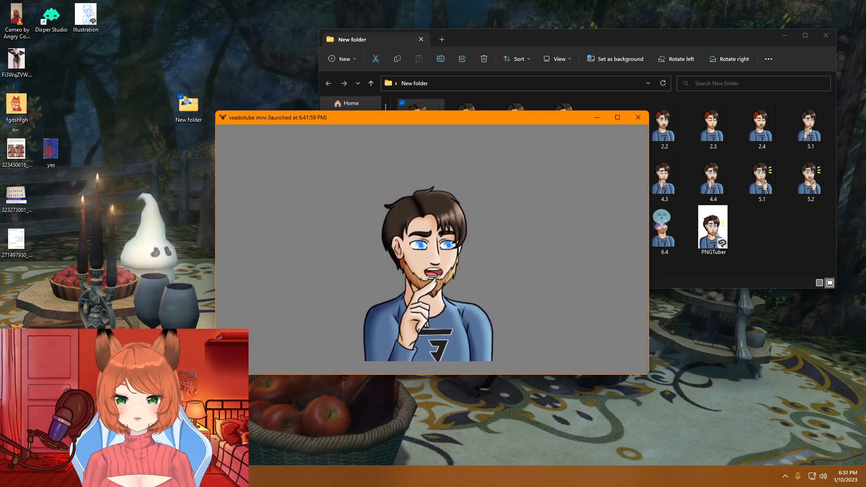
{"action": "mouse_move", "coordinate": [198, 476]}
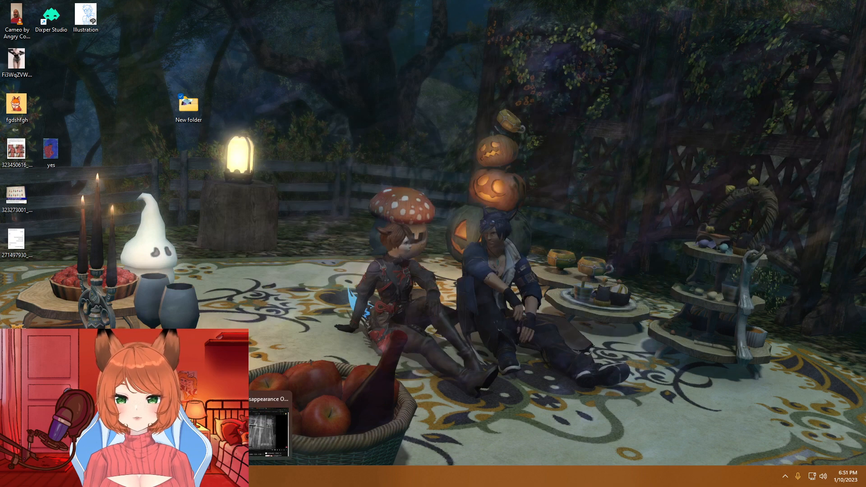
{"action": "left_click", "coordinate": [239, 432]}
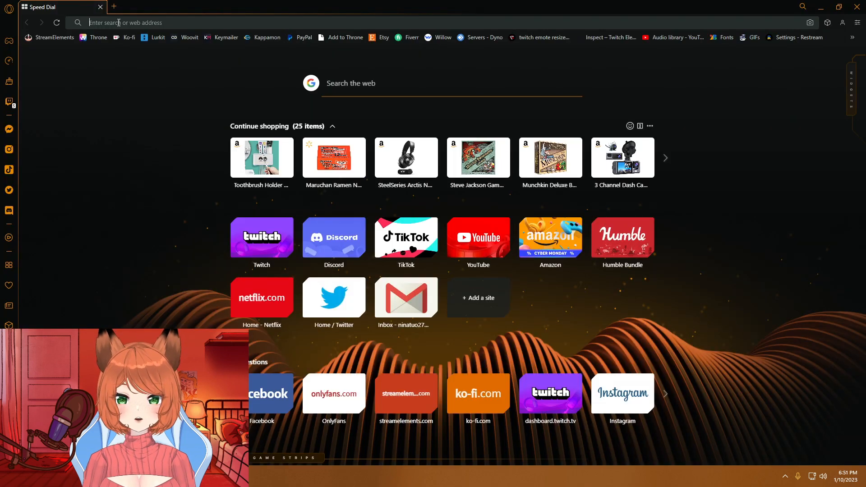
{"action": "left_click", "coordinate": [119, 22]}
{"action": "type", "text": "stream p"}
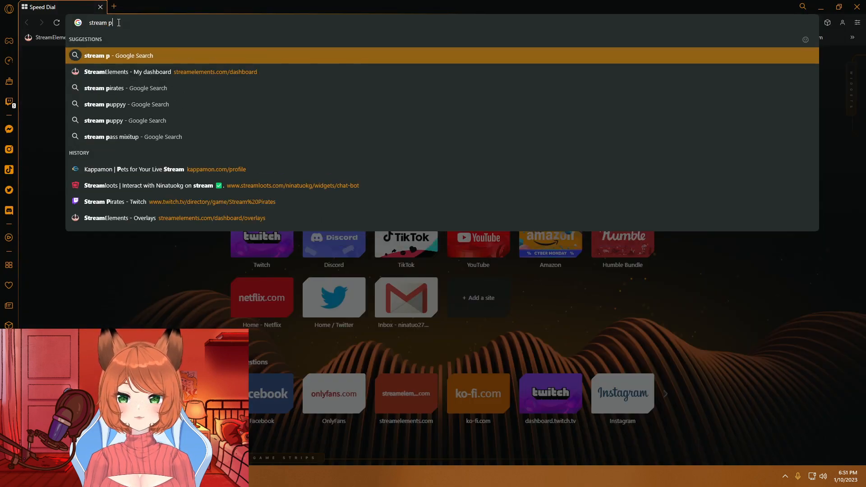
{"action": "type", "text": "uppy"}
{"action": "key", "text": "Return"}
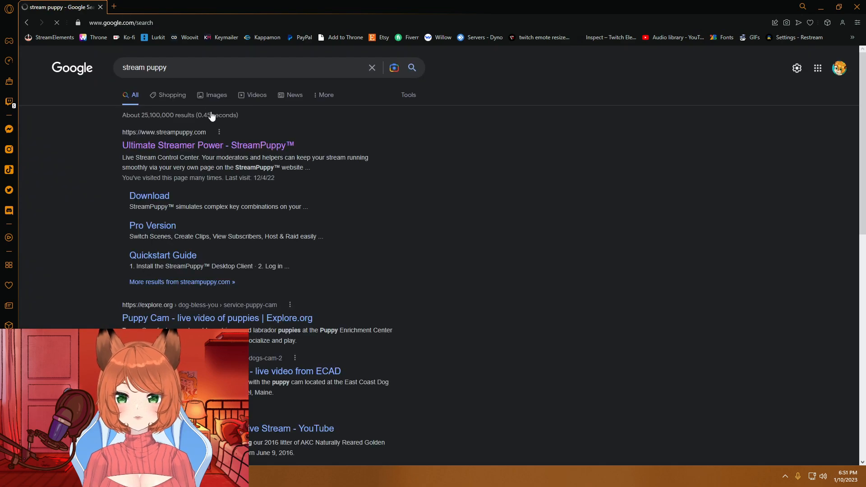
{"action": "left_click", "coordinate": [228, 145]}
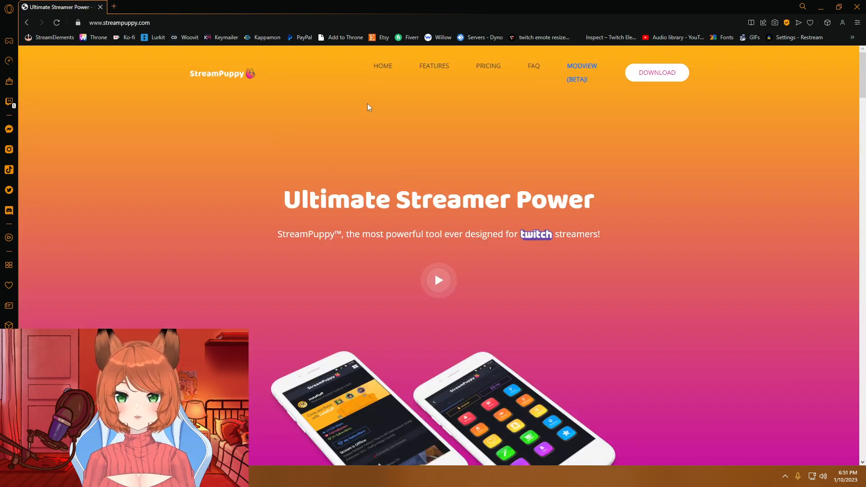
- Look through the StreamPuppy homepage down to its Features section
{"action": "scroll", "coordinate": [270, 113], "scroll_direction": "down", "scroll_amount": 5}
{"action": "scroll", "coordinate": [216, 137], "scroll_direction": "down", "scroll_amount": 10}
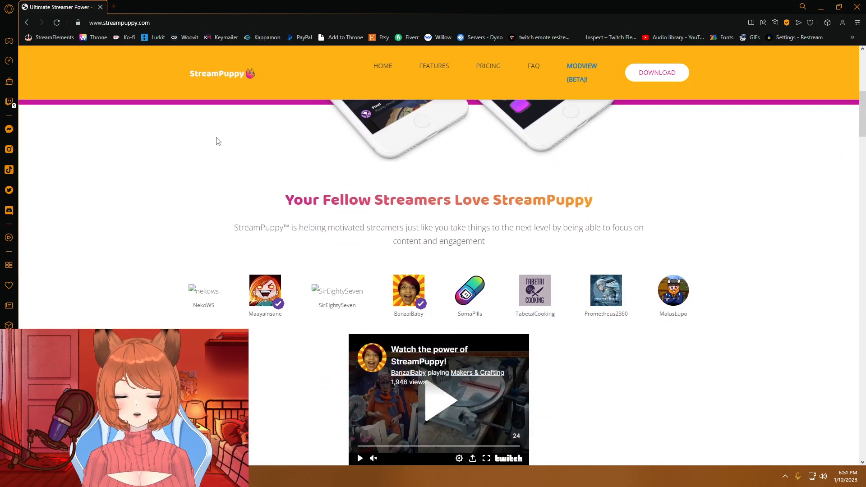
{"action": "scroll", "coordinate": [209, 147], "scroll_direction": "down", "scroll_amount": 2}
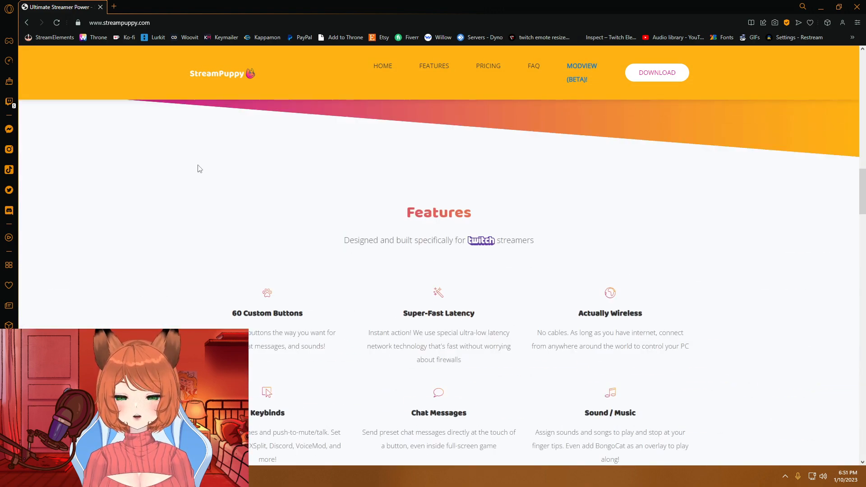
{"action": "scroll", "coordinate": [199, 175], "scroll_direction": "up", "scroll_amount": 15}
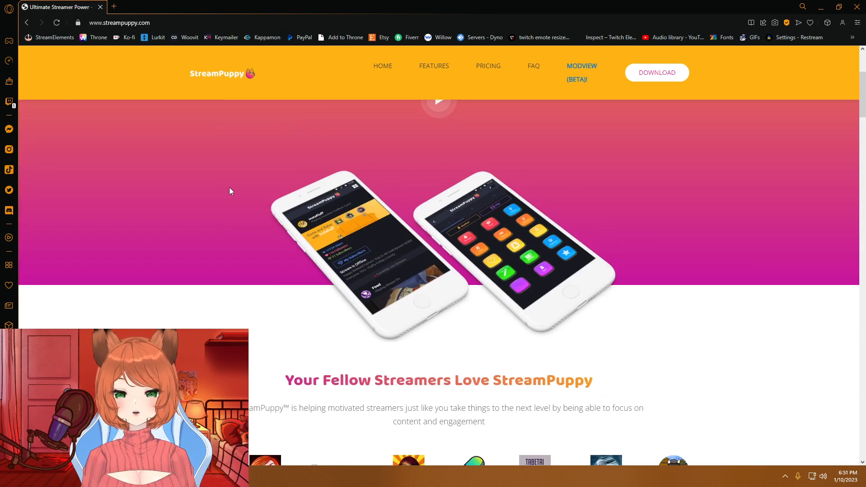
- Compare the Lite, Streamer and Pro plans in StreamPuppy's pricing section, examining the Lite plan's button count and Keybind Action feature
{"action": "left_click", "coordinate": [482, 68]}
{"action": "scroll", "coordinate": [278, 202], "scroll_direction": "down", "scroll_amount": 2}
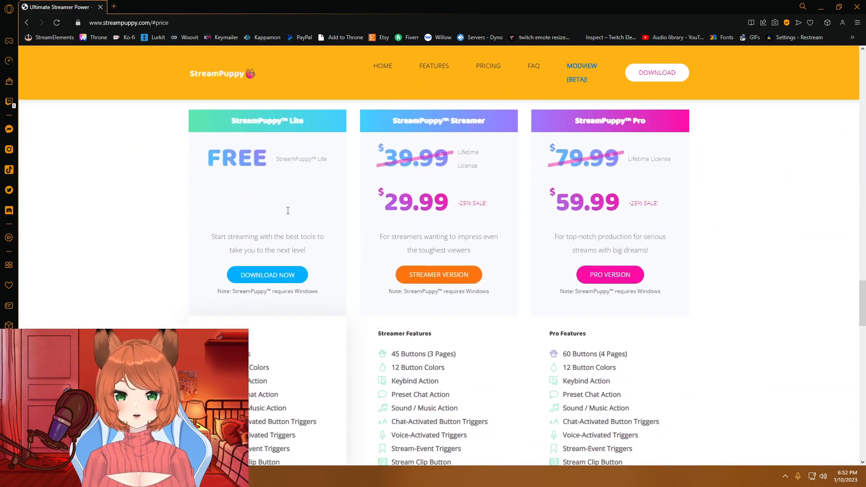
{"action": "scroll", "coordinate": [305, 168], "scroll_direction": "down", "scroll_amount": 2}
{"action": "mouse_move", "coordinate": [264, 268]}
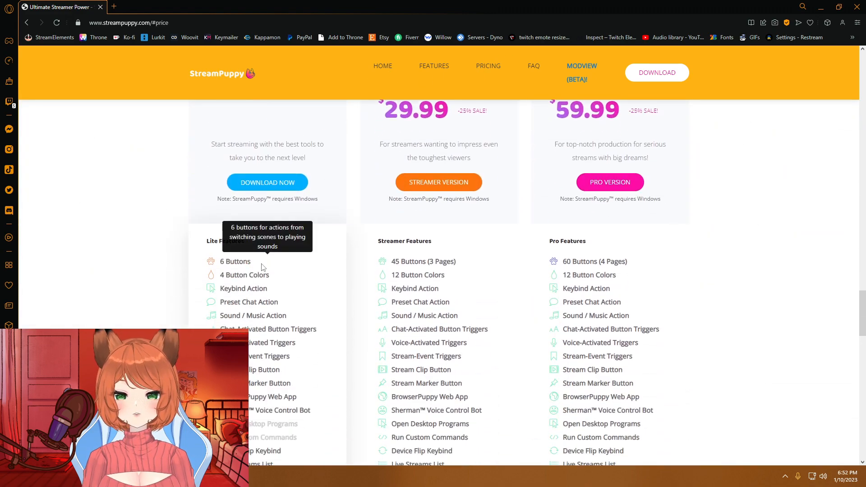
{"action": "left_click", "coordinate": [176, 246]}
{"action": "scroll", "coordinate": [271, 235], "scroll_direction": "down", "scroll_amount": 3}
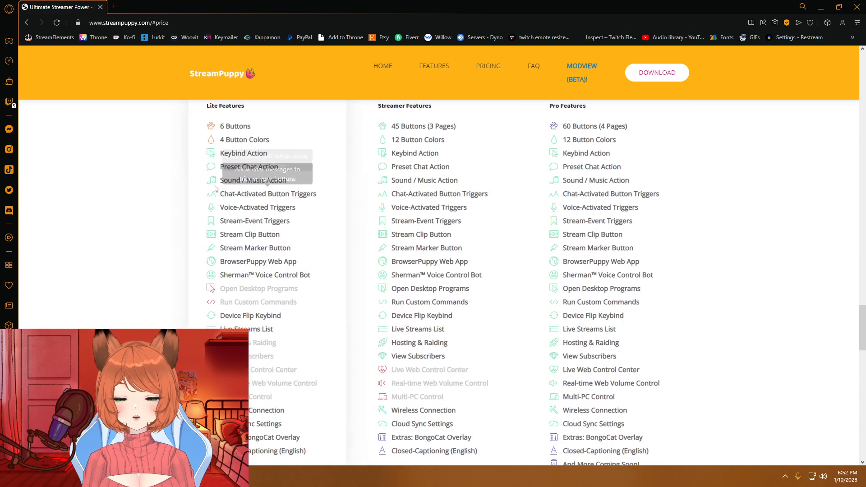
{"action": "scroll", "coordinate": [304, 224], "scroll_direction": "up", "scroll_amount": 2}
{"action": "left_click_drag", "start_coordinate": [276, 227], "coordinate": [220, 230]}
{"action": "left_click_drag", "start_coordinate": [277, 245], "coordinate": [233, 245]}
{"action": "left_click", "coordinate": [299, 266]}
{"action": "scroll", "coordinate": [315, 251], "scroll_direction": "down", "scroll_amount": 1}
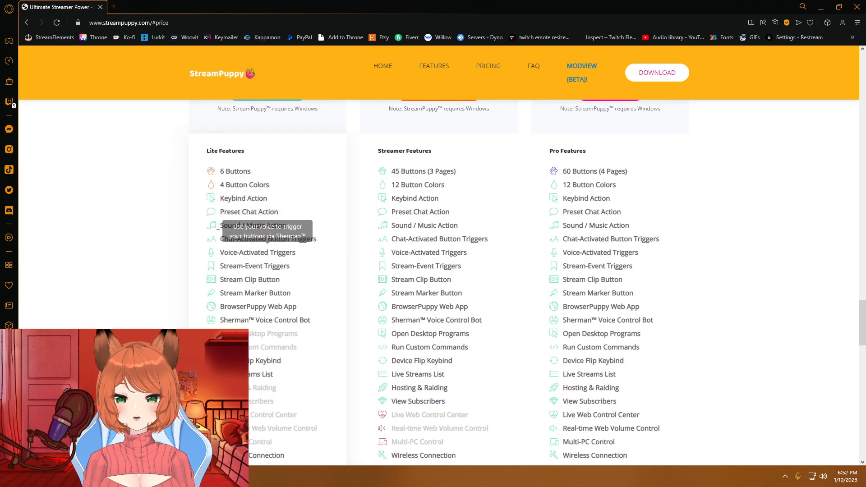
{"action": "left_click_drag", "start_coordinate": [270, 200], "coordinate": [211, 203]}
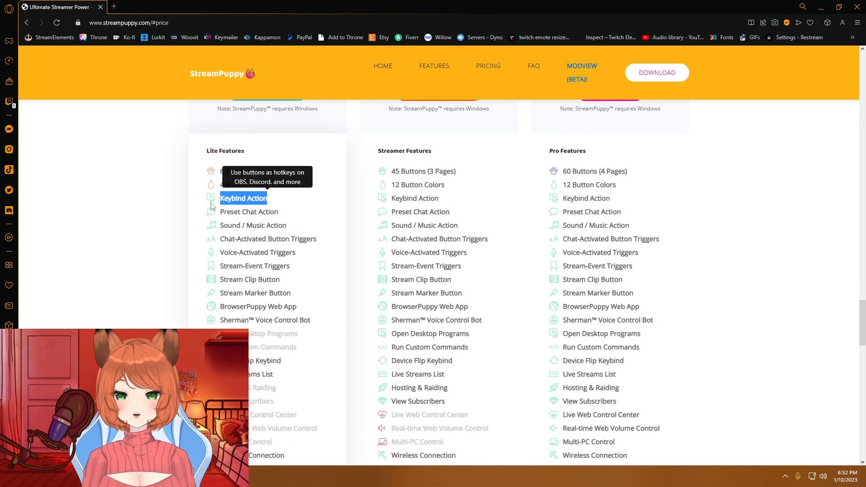
{"action": "left_click", "coordinate": [176, 211]}
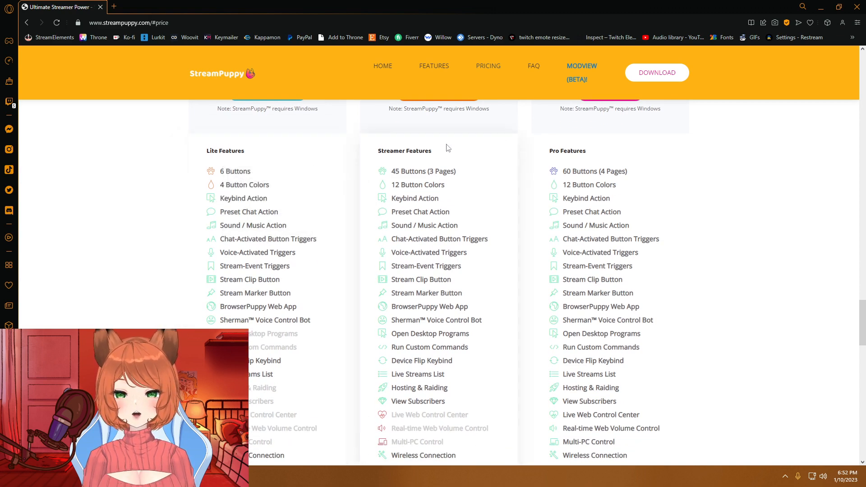
- Minimize the browser and cycle through the three avatar states in veadotube mini, ending on state #3
{"action": "left_click", "coordinate": [820, 10]}
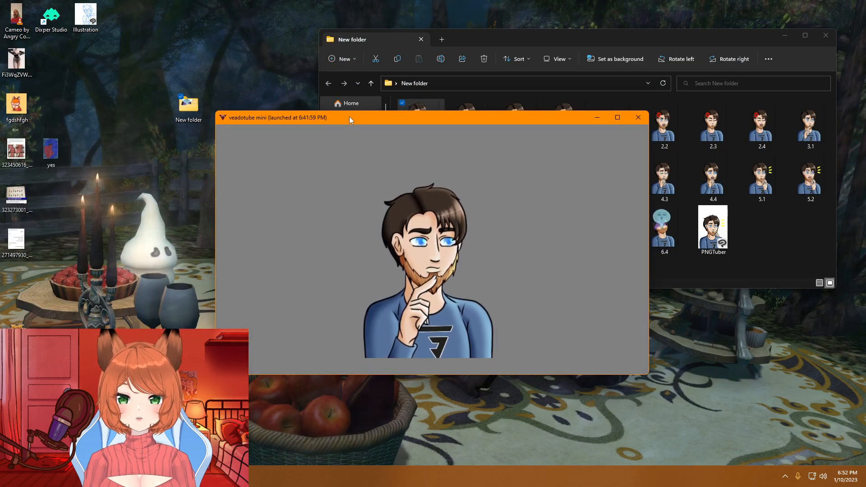
{"action": "mouse_move", "coordinate": [353, 199]}
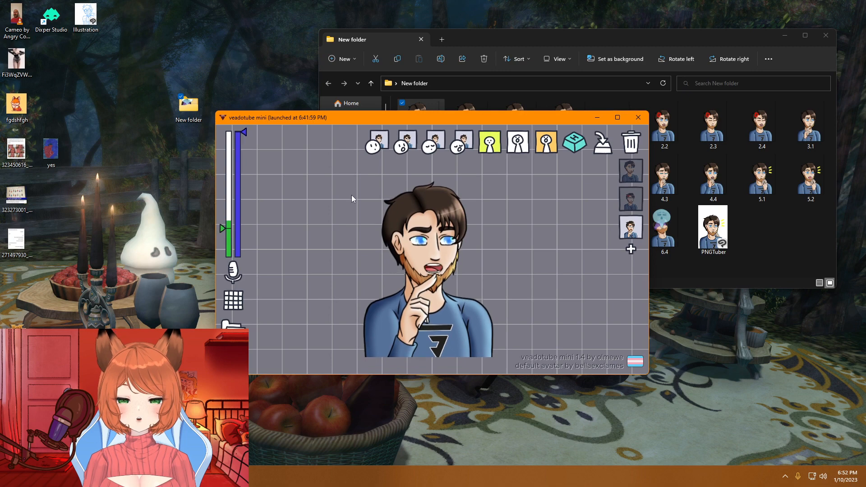
{"action": "left_click", "coordinate": [631, 174]}
{"action": "left_click", "coordinate": [631, 203]}
{"action": "left_click", "coordinate": [631, 229]}
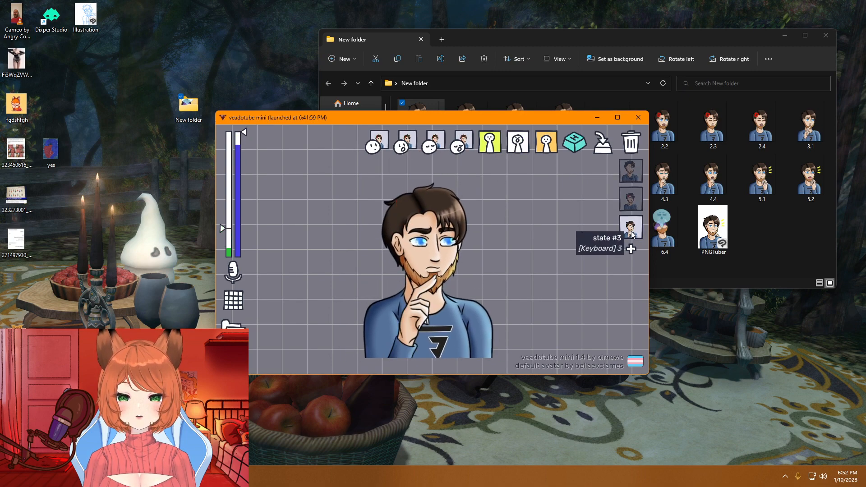
{"action": "left_click", "coordinate": [631, 174]}
{"action": "left_click", "coordinate": [628, 199]}
{"action": "left_click", "coordinate": [632, 228]}
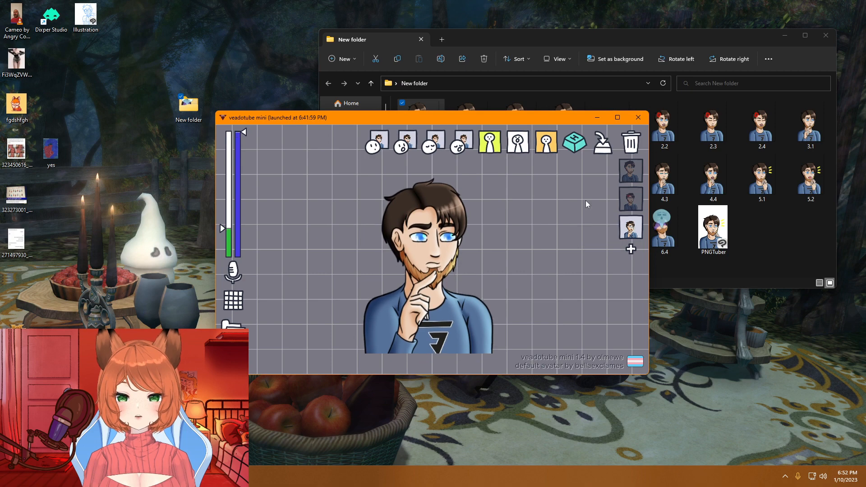
{"action": "mouse_move", "coordinate": [408, 119]}
{"action": "left_mouse_down"}
{"action": "mouse_move", "coordinate": [460, 120]}
{"action": "mouse_move", "coordinate": [414, 123]}
{"action": "left_mouse_up"}
{"action": "mouse_move", "coordinate": [532, 216]}
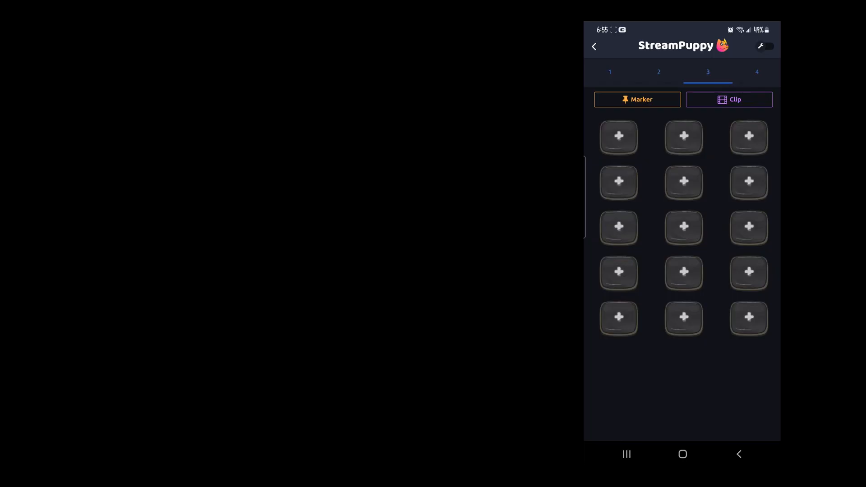
- In the StreamPuppy phone app, turn on button editing and set the first button on page 3 to blue
{"action": "left_click", "coordinate": [765, 46]}
{"action": "left_click", "coordinate": [619, 137]}
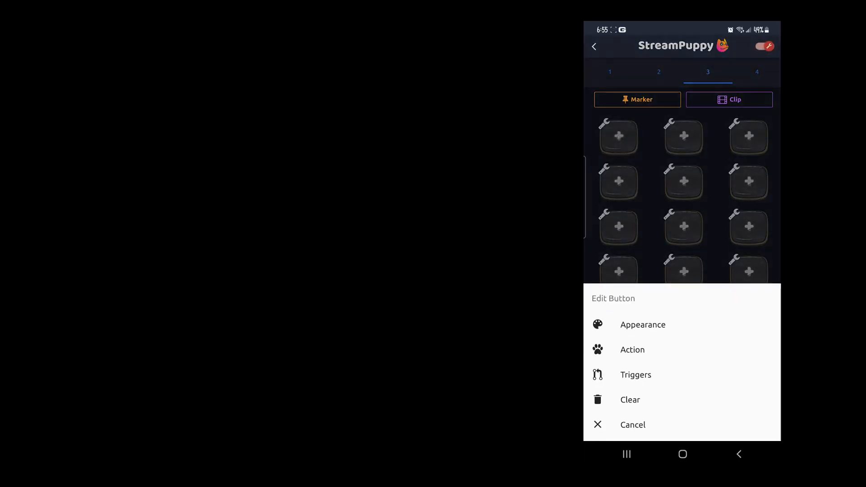
{"action": "left_click", "coordinate": [643, 325]}
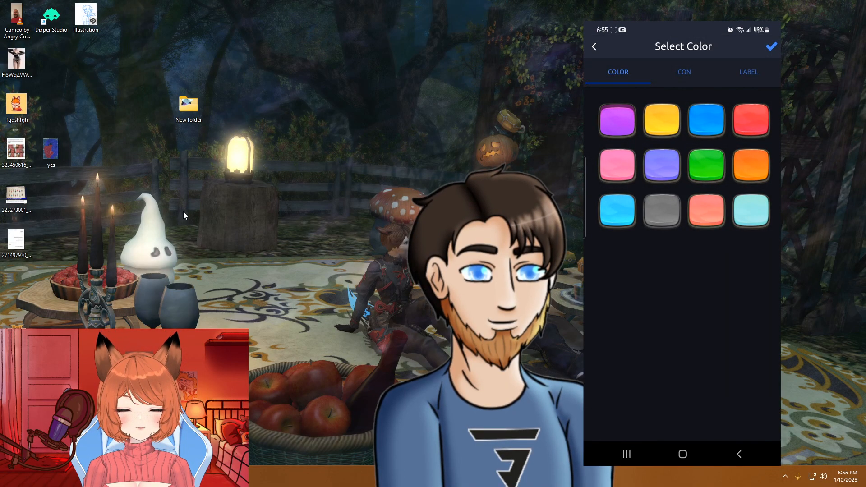
{"action": "left_click", "coordinate": [715, 121]}
- Give the first button on page 3 an address-book icon and the label ANGRY, and save its appearance
{"action": "left_click", "coordinate": [679, 65]}
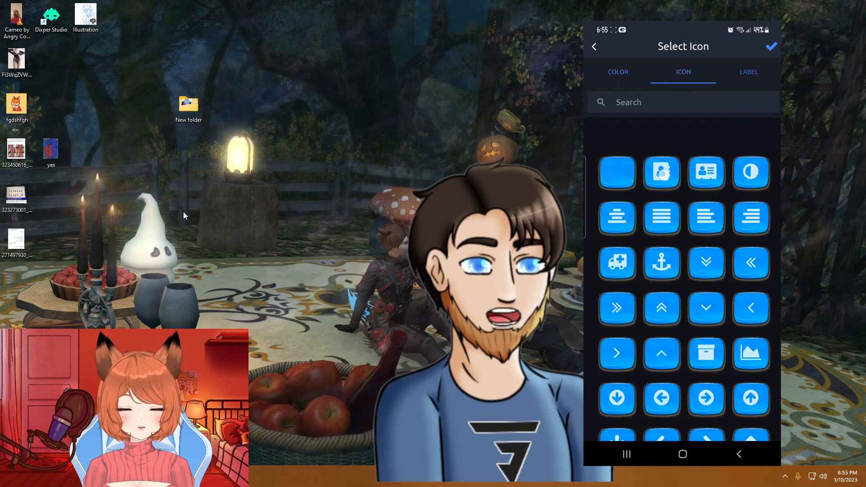
{"action": "left_click", "coordinate": [749, 72]}
{"action": "left_click", "coordinate": [695, 118]}
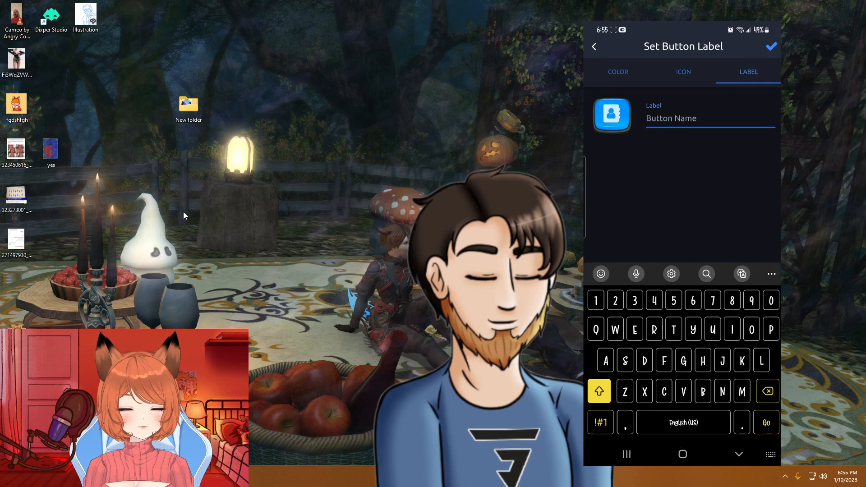
{"action": "type", "text": "ANGRY"}
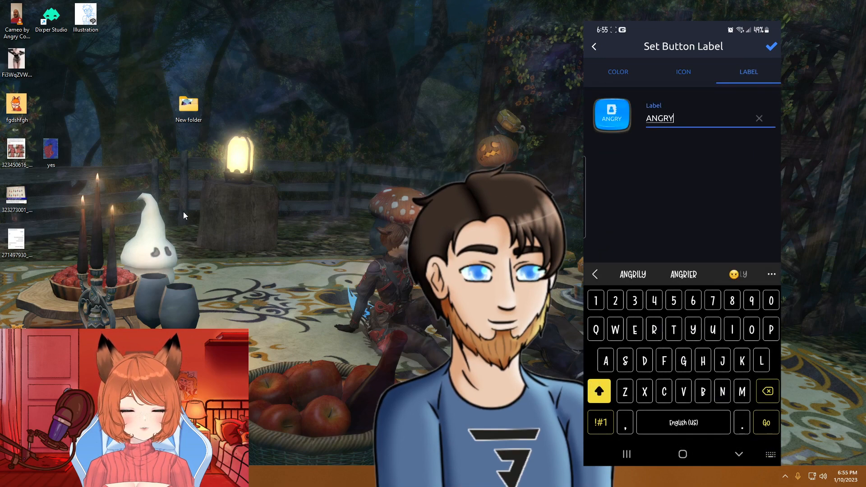
{"action": "left_click", "coordinate": [772, 46]}
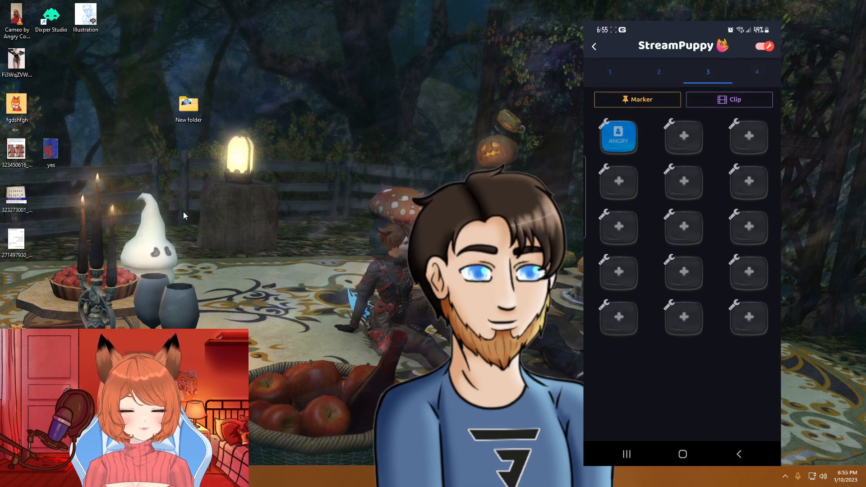
- Choose Keybind as the ANGRY button's action and proceed to its keybind settings
{"action": "left_click", "coordinate": [620, 134]}
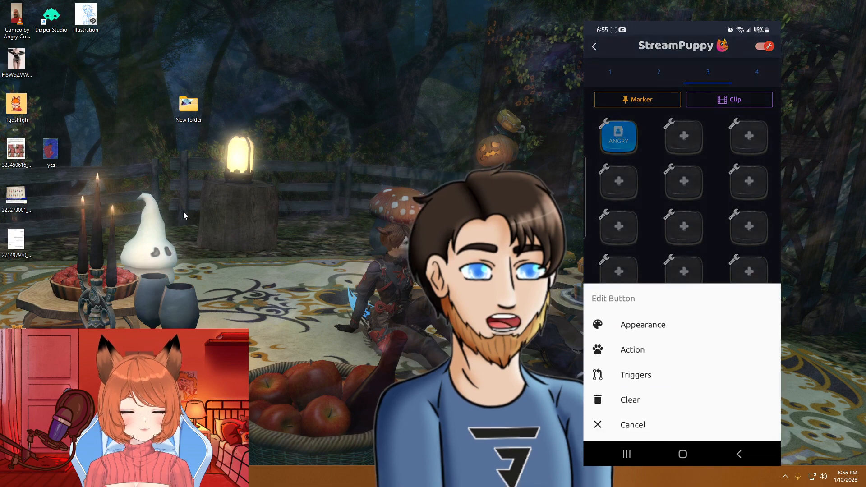
{"action": "left_click", "coordinate": [633, 350]}
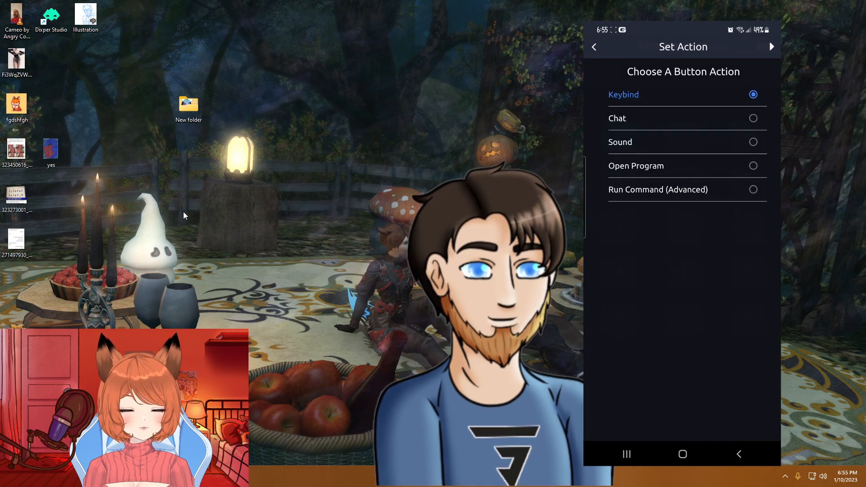
{"action": "left_click", "coordinate": [772, 48]}
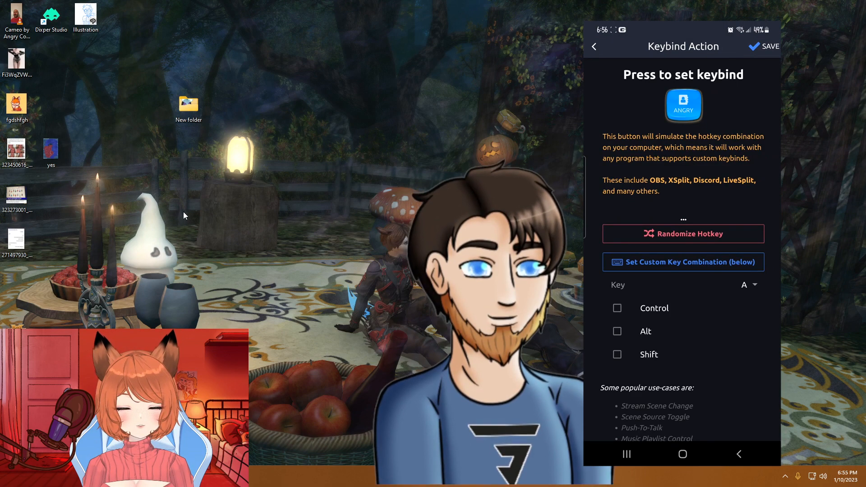
- Look through the keys available for the ANGRY button's keybind, leaving the selection unchanged
{"action": "left_click", "coordinate": [749, 285]}
{"action": "scroll", "coordinate": [690, 286], "scroll_direction": "down", "scroll_amount": 3}
{"action": "scroll", "coordinate": [684, 244], "scroll_direction": "down", "scroll_amount": 10}
{"action": "scroll", "coordinate": [684, 244], "scroll_direction": "down", "scroll_amount": 10}
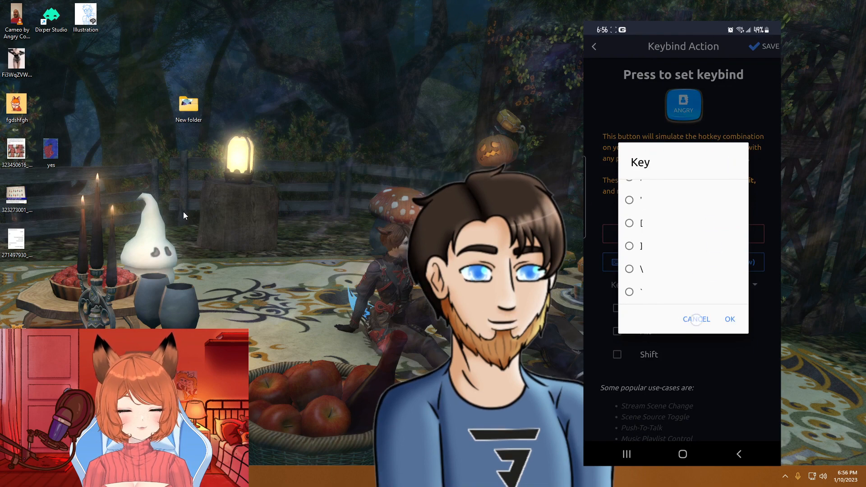
{"action": "left_click", "coordinate": [697, 320]}
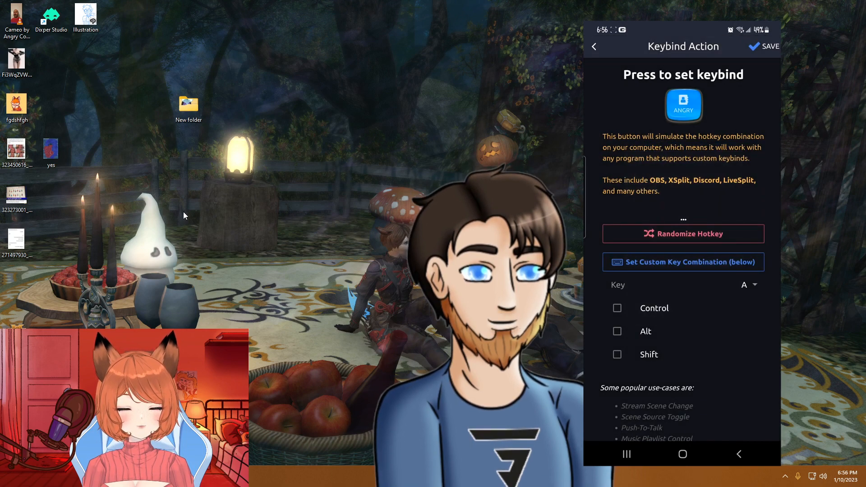
- Bring up veadotube mini, set the ANGRY button's keybind to 1 in StreamPuppy, and turn off button editing
{"action": "left_click", "coordinate": [474, 477]}
{"action": "mouse_move", "coordinate": [291, 250]}
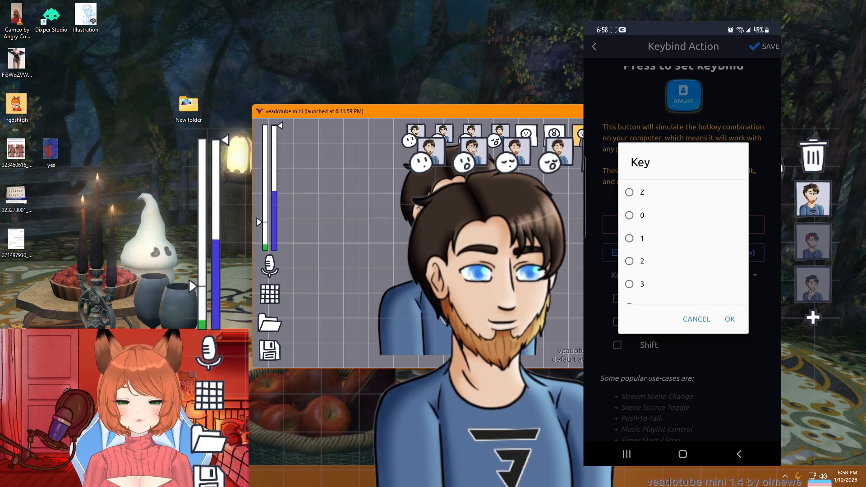
{"action": "left_click", "coordinate": [627, 244]}
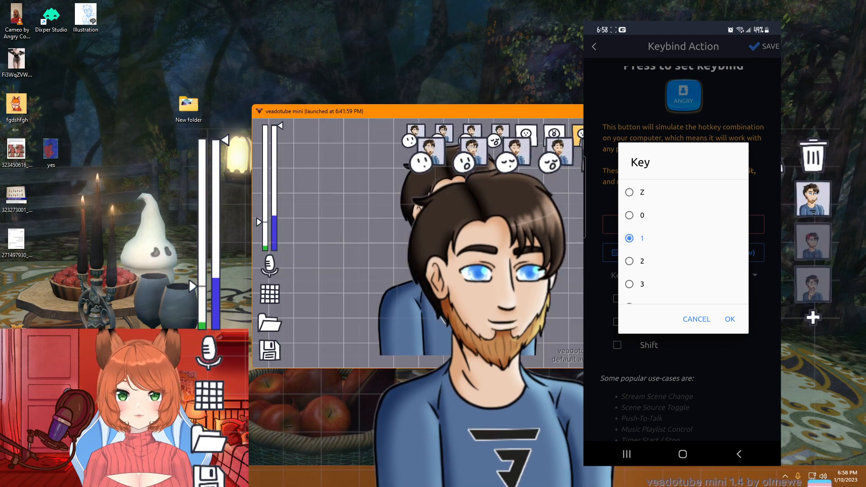
{"action": "left_click", "coordinate": [588, 132]}
{"action": "key", "text": "1"}
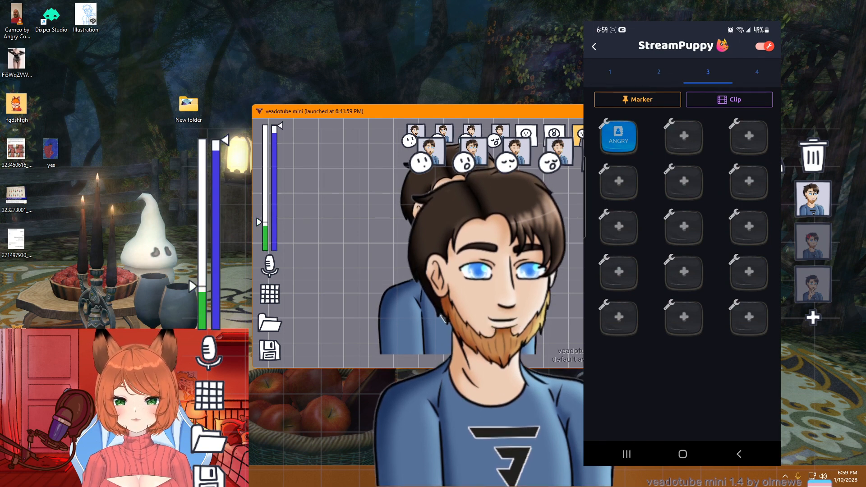
{"action": "left_click", "coordinate": [766, 46]}
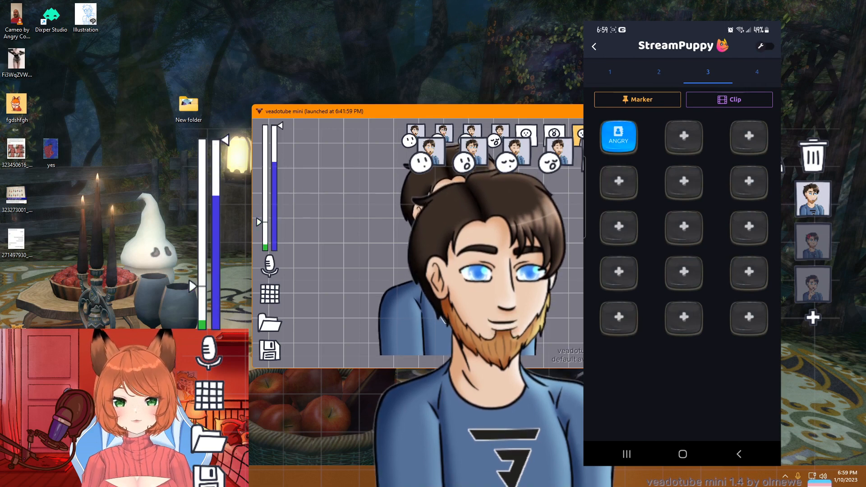
- In veadotube mini, assign hotkey 1 to the angry state #2 and hotkey 2 to state #1, and change state #1's hotkey mode
{"action": "key", "text": "2"}
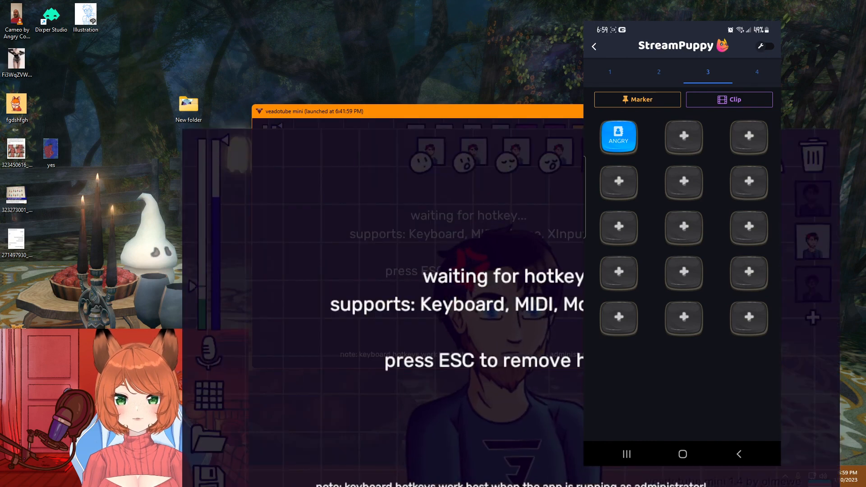
{"action": "key", "text": "1"}
{"action": "left_click", "coordinate": [814, 199]}
{"action": "key", "text": "2"}
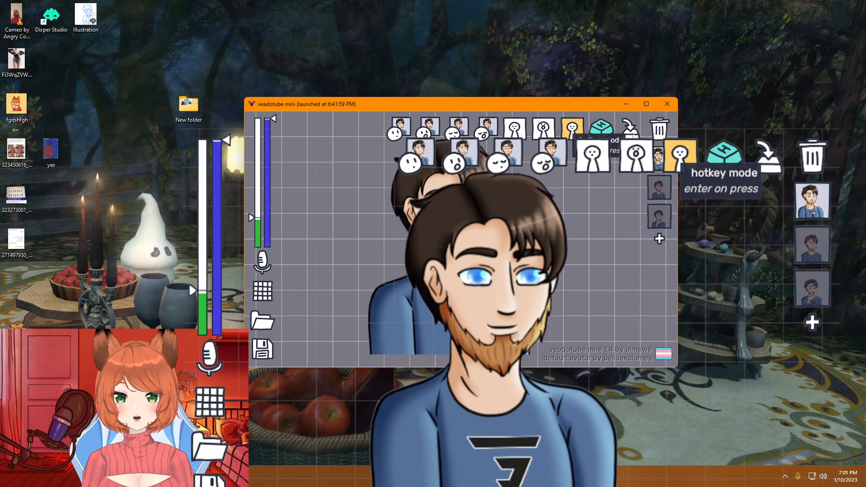
{"action": "left_click", "coordinate": [636, 133]}
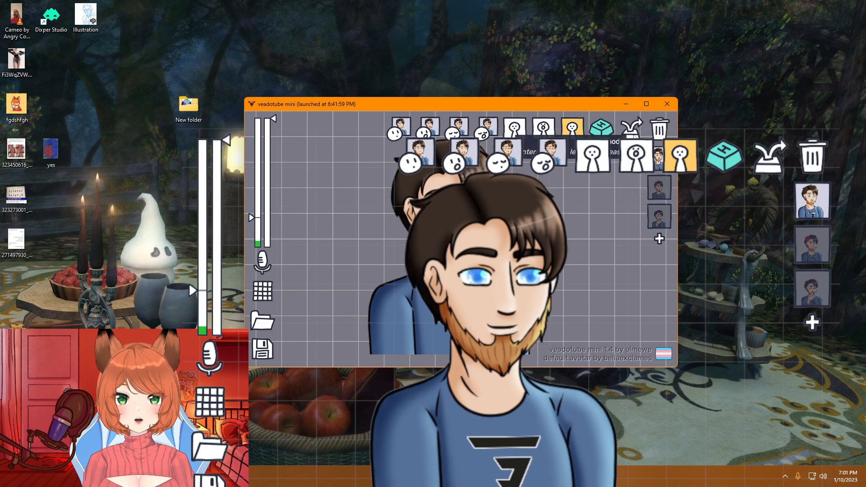
- Select the angry state and test switching between the angry and normal states with hotkeys 1 and 2
{"action": "left_click", "coordinate": [656, 195]}
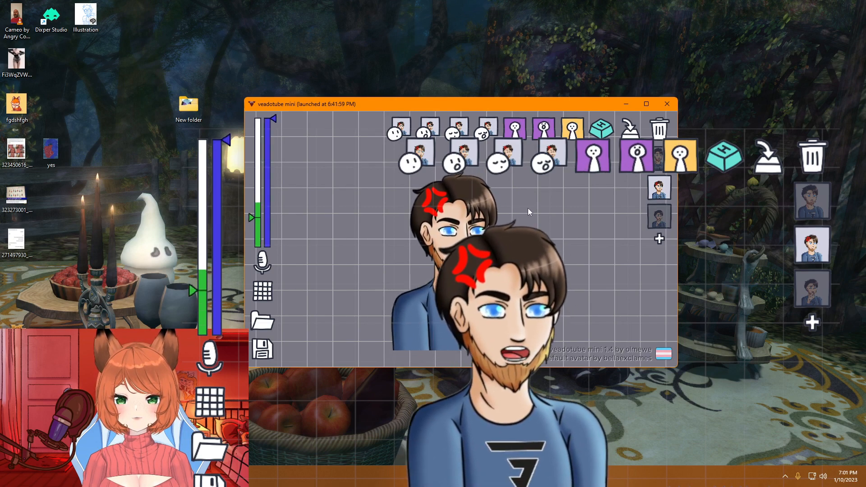
{"action": "key", "text": "2"}
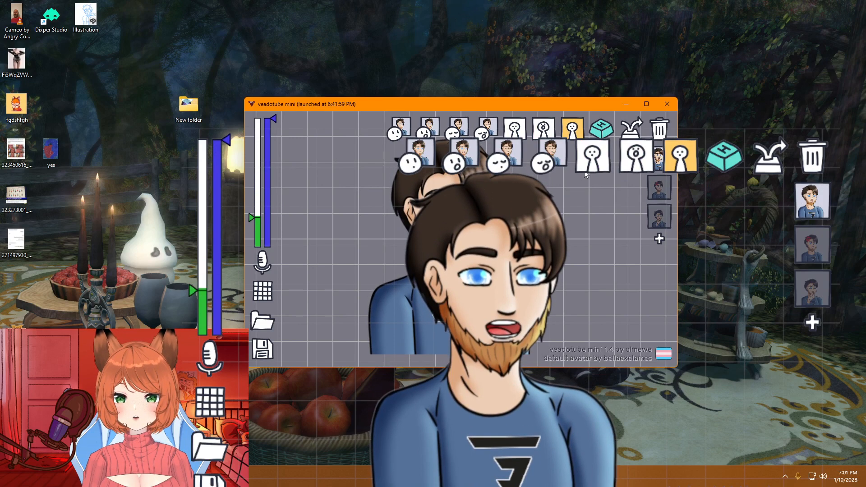
{"action": "key", "text": "2"}
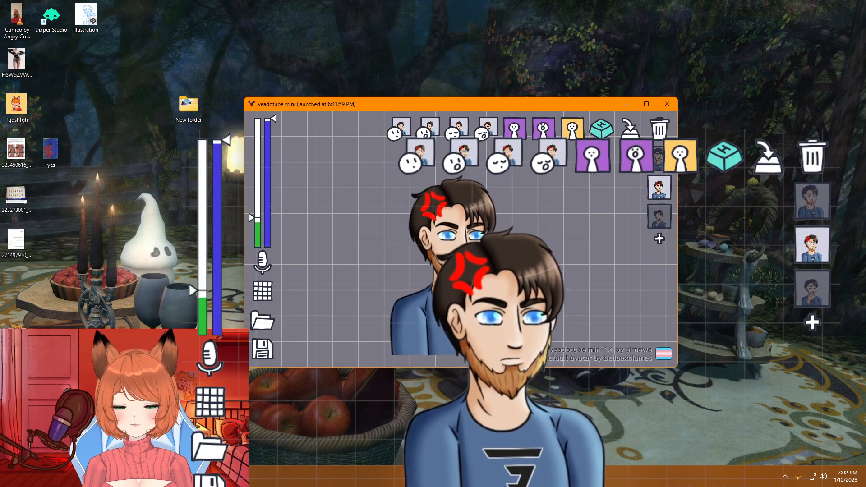
{"action": "key", "text": "1"}
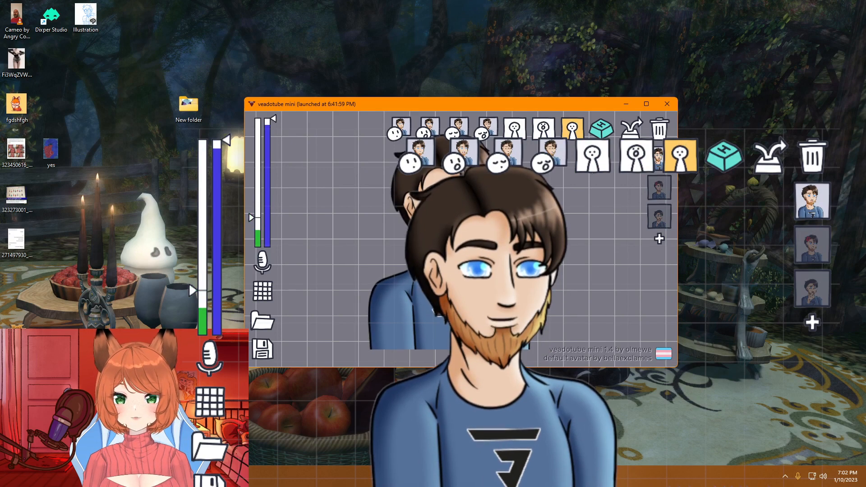
{"action": "key", "text": "2"}
{"action": "key", "text": "1"}
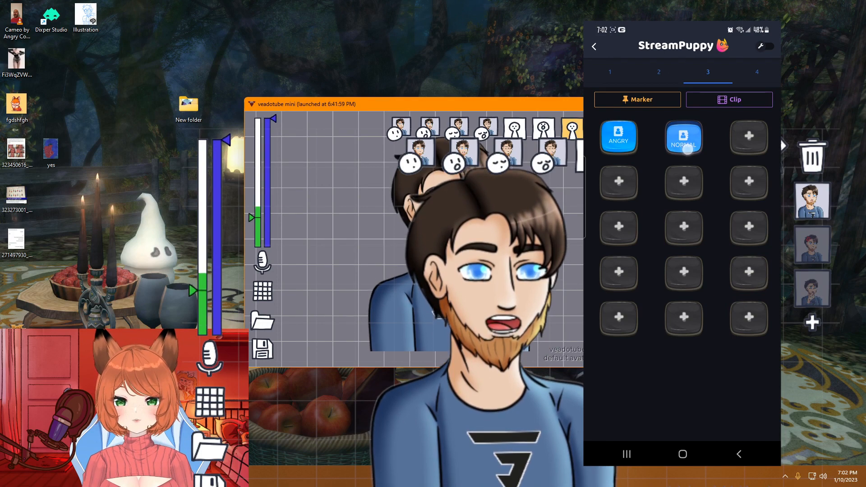
{"action": "key", "text": "2"}
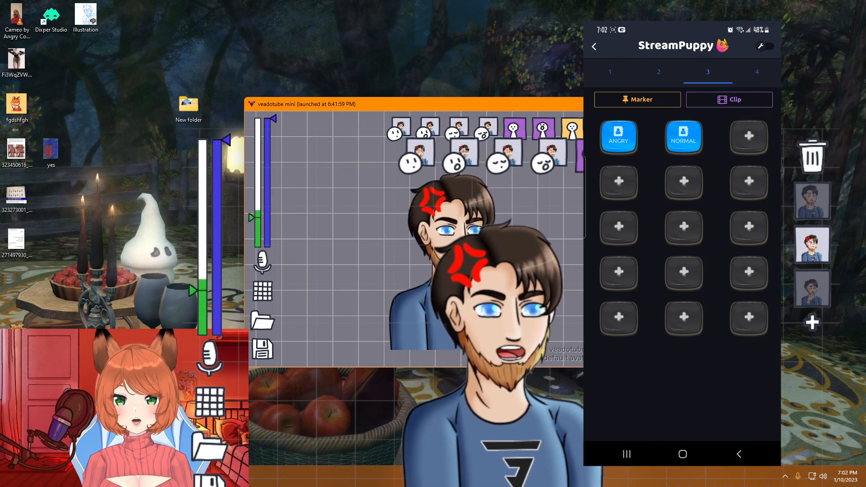
- Shift the veadotube mini window slightly, check states #2 and #3, and switch the avatar back to the normal state
{"action": "left_click_drag", "start_coordinate": [510, 108], "coordinate": [472, 104]}
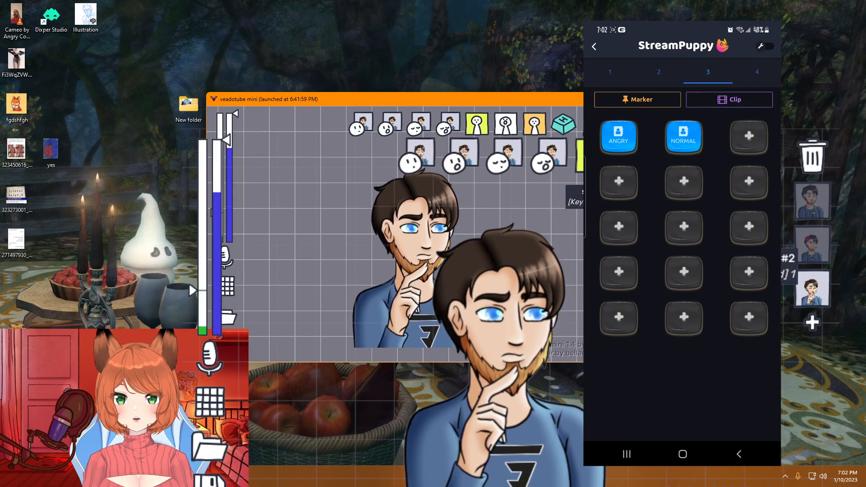
{"action": "left_click", "coordinate": [623, 183]}
{"action": "left_click", "coordinate": [623, 210]}
{"action": "left_click", "coordinate": [623, 183]}
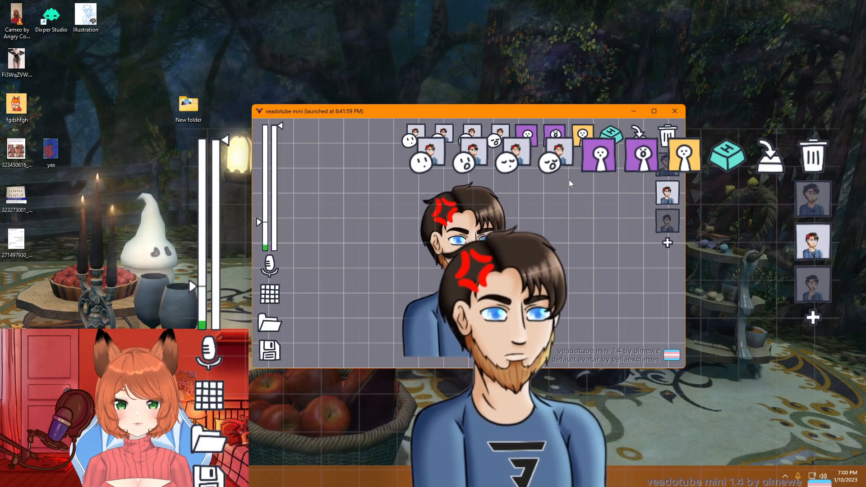
{"action": "key", "text": "1"}
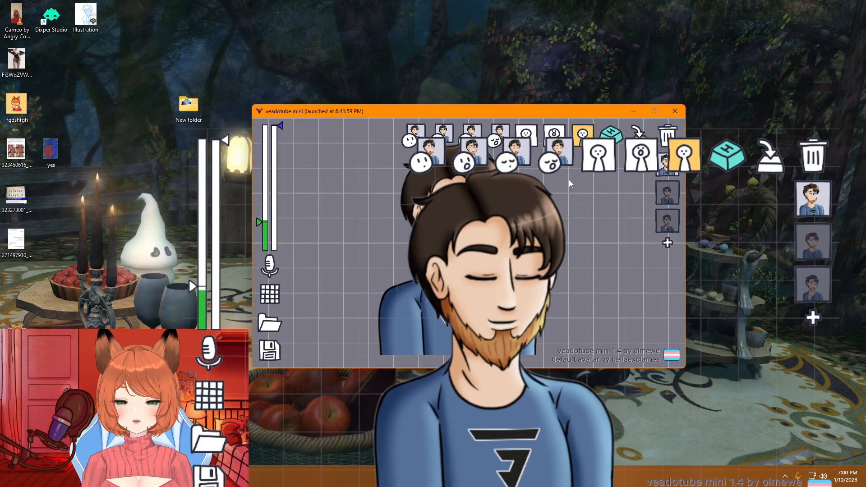
- Move the veadotube mini window back and forth across the desktop to check its effect on the captured avatar
{"action": "left_click_drag", "start_coordinate": [348, 115], "coordinate": [427, 118]}
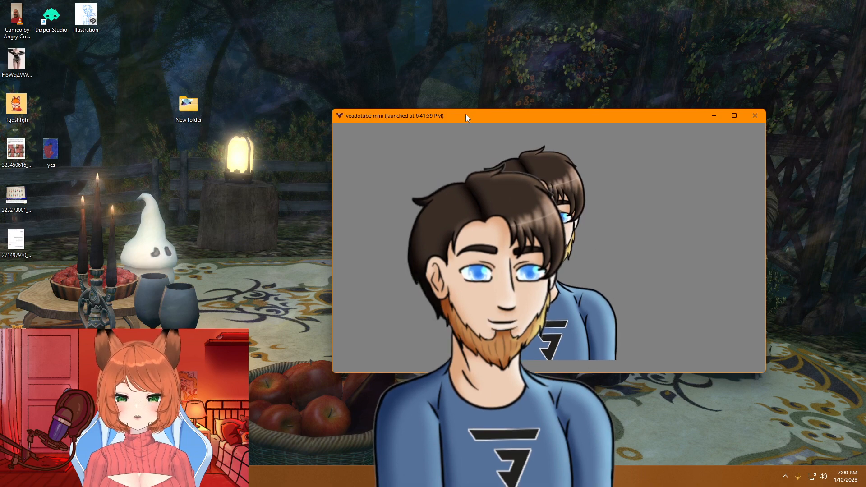
{"action": "left_click_drag", "start_coordinate": [466, 115], "coordinate": [383, 117]}
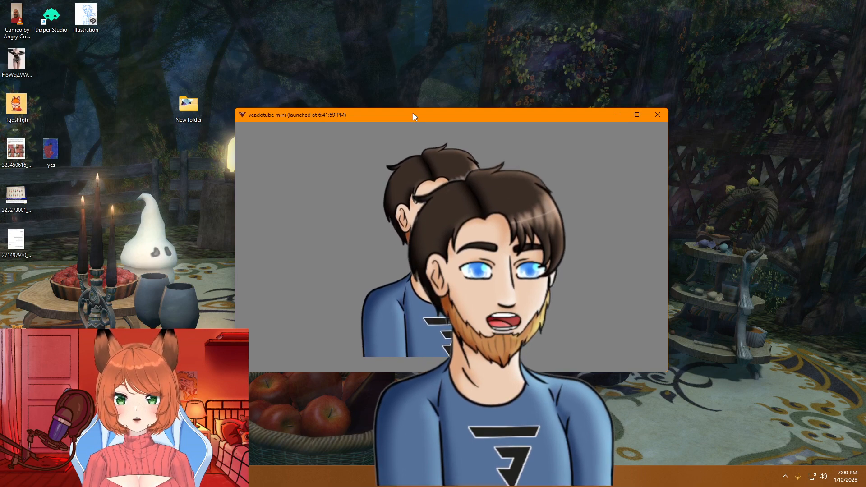
{"action": "left_click_drag", "start_coordinate": [414, 114], "coordinate": [443, 111]}
- Switch through avatar states #3, #2 and #1, and reposition the veadotube mini window on the desktop
{"action": "mouse_move", "coordinate": [378, 193]}
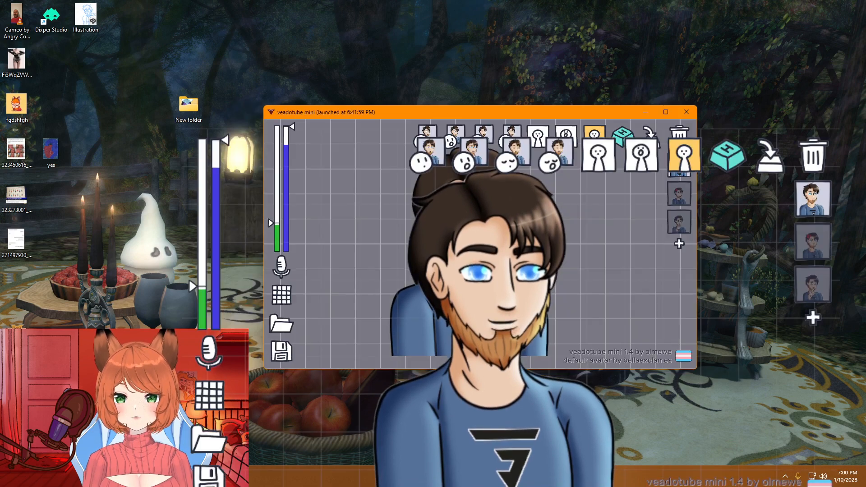
{"action": "left_click", "coordinate": [679, 222]}
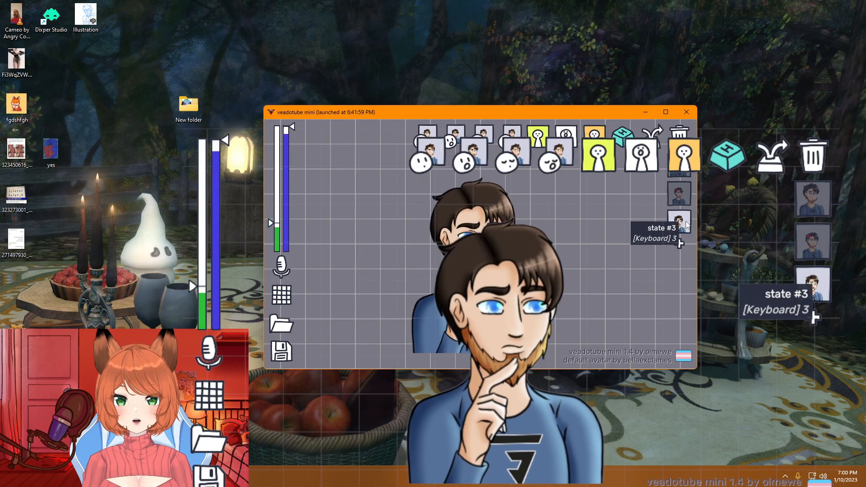
{"action": "left_click", "coordinate": [679, 196]}
{"action": "left_click", "coordinate": [679, 172]}
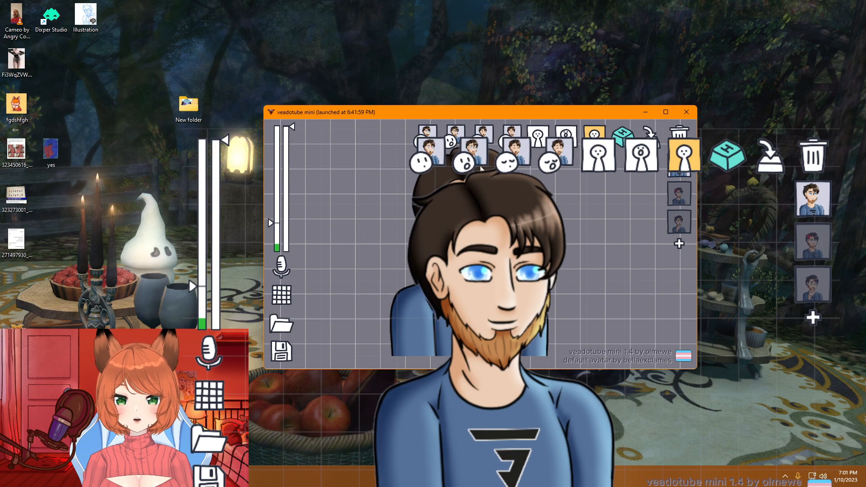
{"action": "left_click_drag", "start_coordinate": [414, 113], "coordinate": [352, 97]}
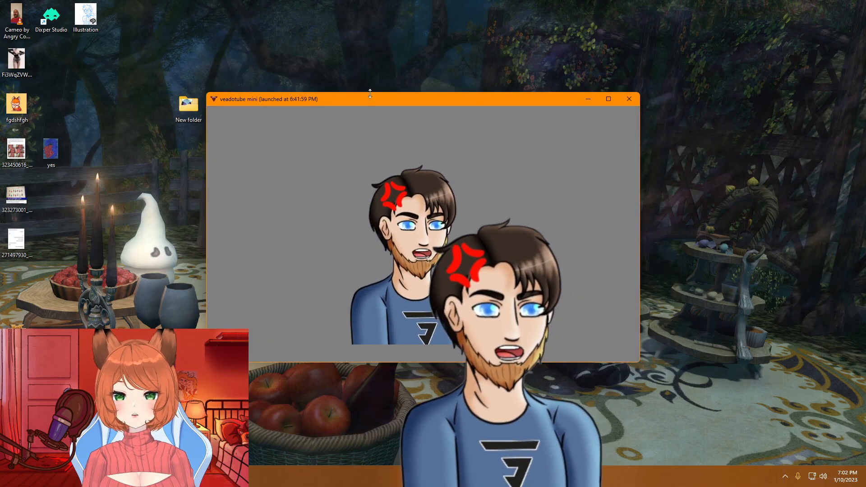
{"action": "left_click_drag", "start_coordinate": [367, 97], "coordinate": [449, 92]}
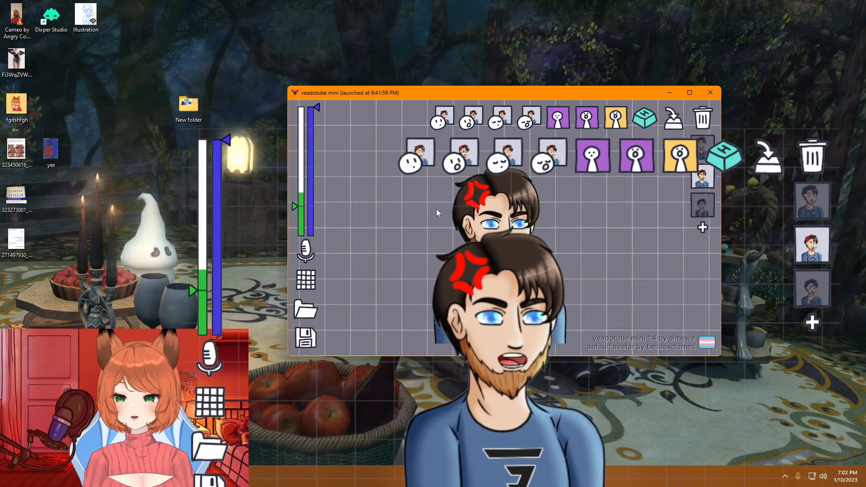